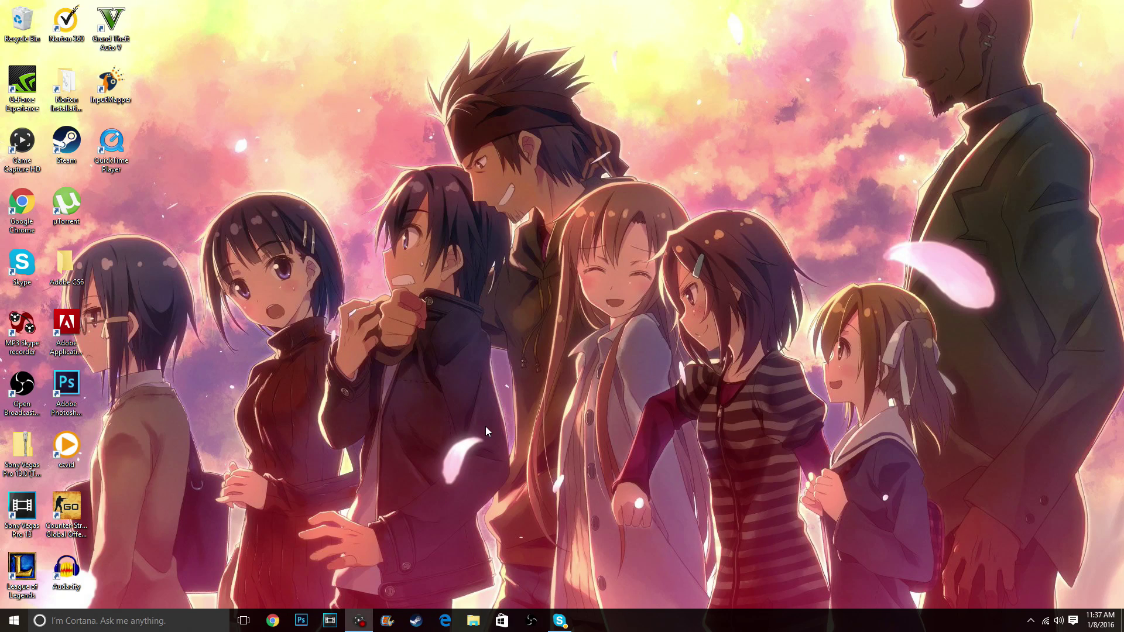
Launch Adobe Photoshop CC 2015 from the taskbar
{"action": "left_click", "coordinate": [301, 621]}
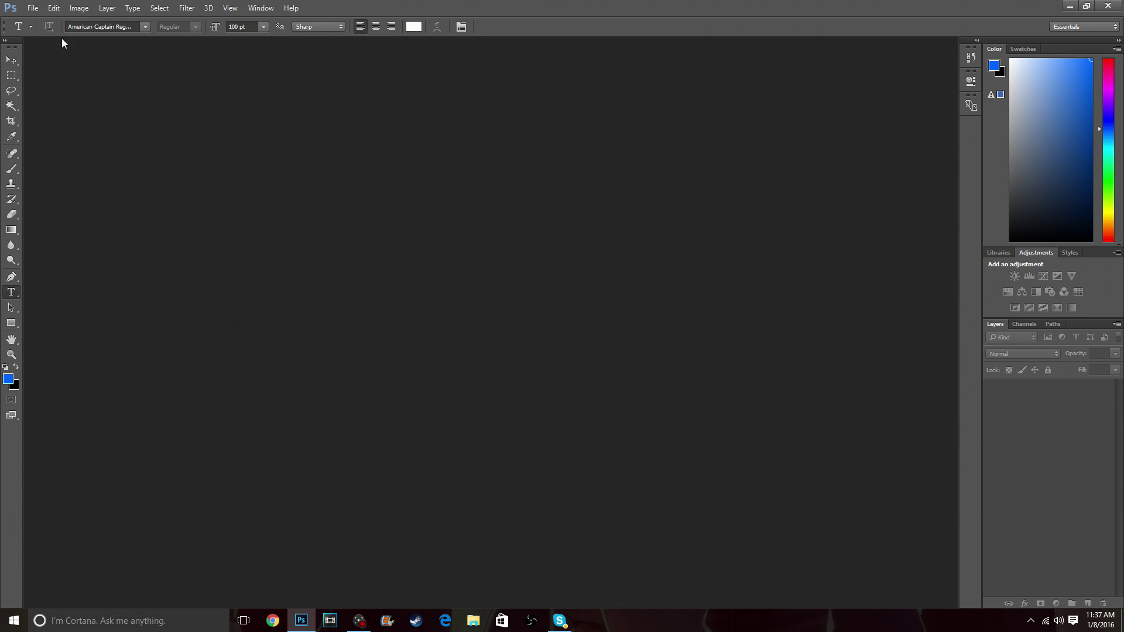
Open 'double bump screenshot.png' from the Lightshot folder
{"action": "left_click", "coordinate": [33, 8]}
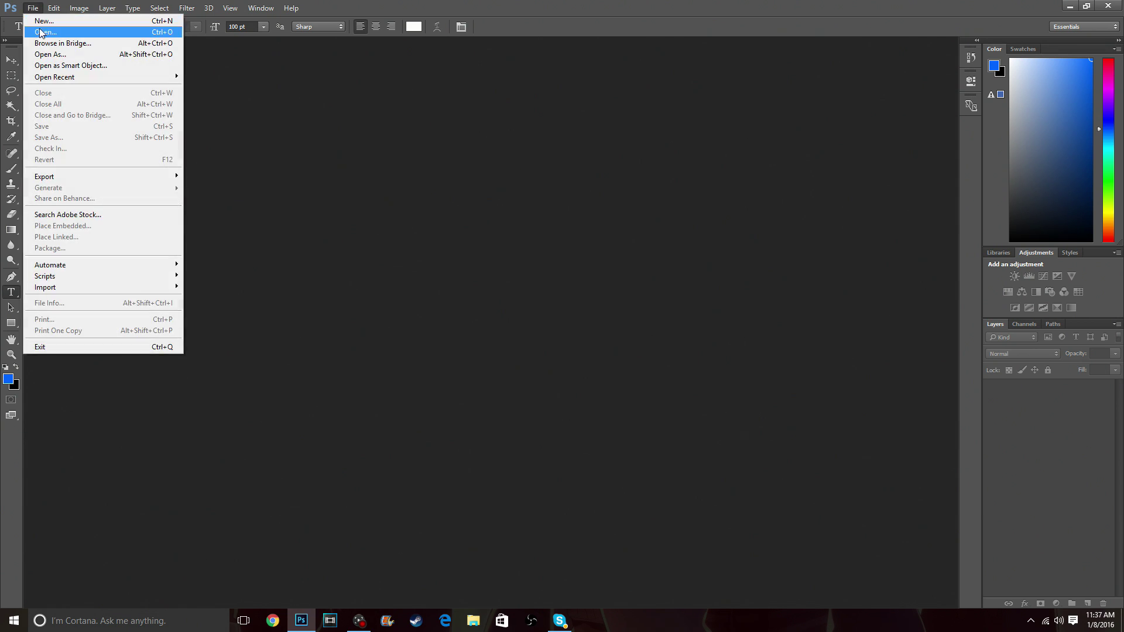
{"action": "left_click", "coordinate": [41, 33]}
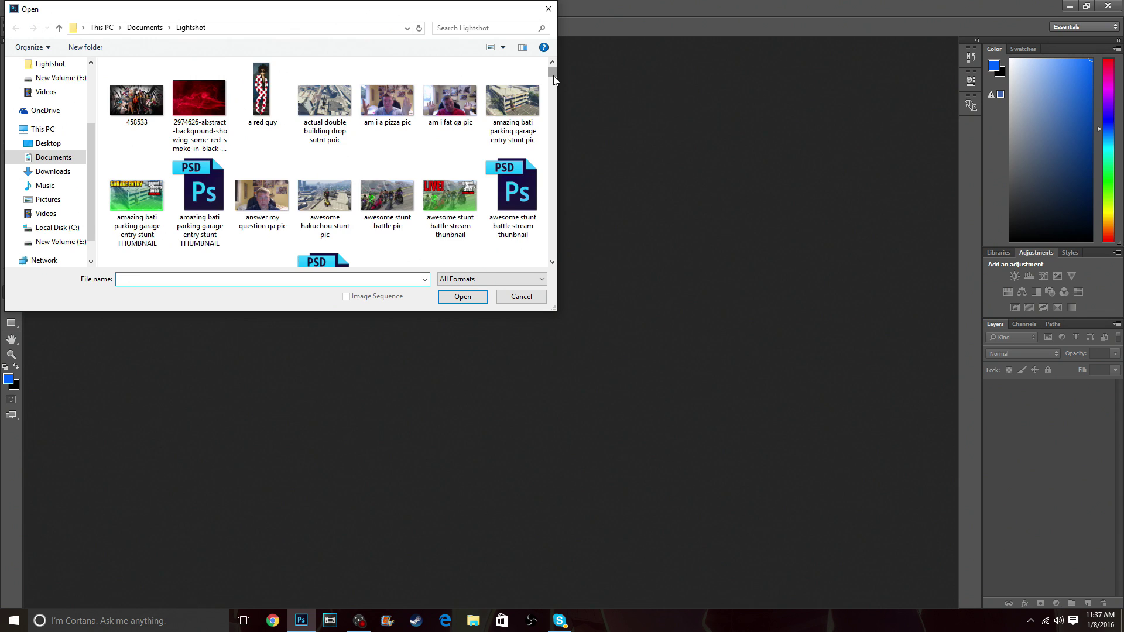
{"action": "left_click_drag", "start_coordinate": [553, 80], "coordinate": [556, 97]}
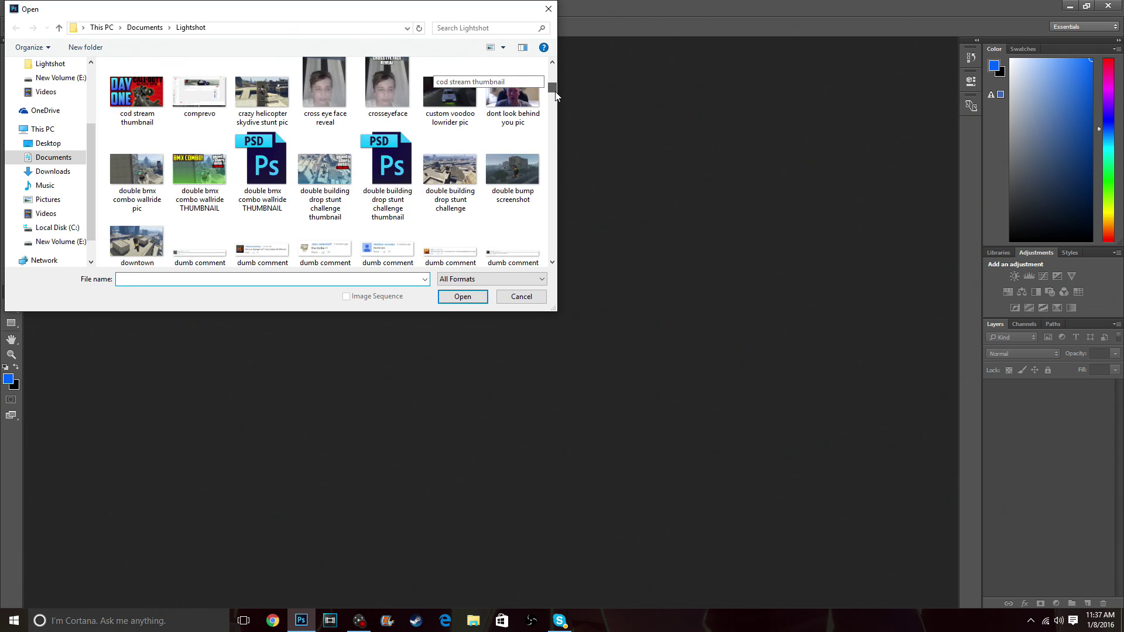
{"action": "left_click", "coordinate": [535, 157]}
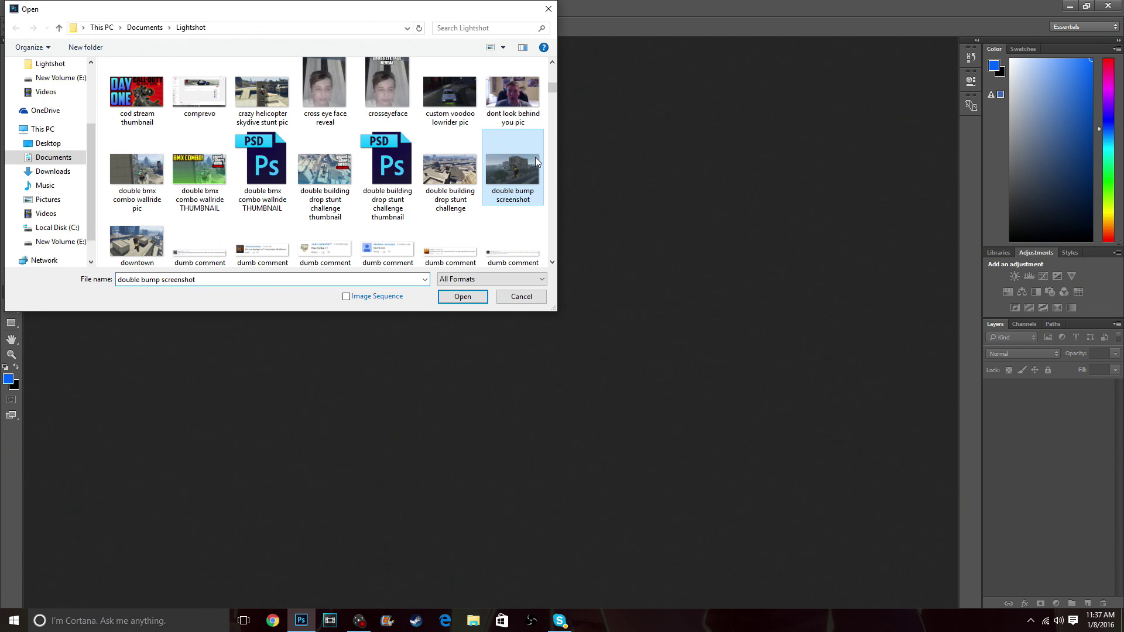
{"action": "left_click", "coordinate": [462, 296]}
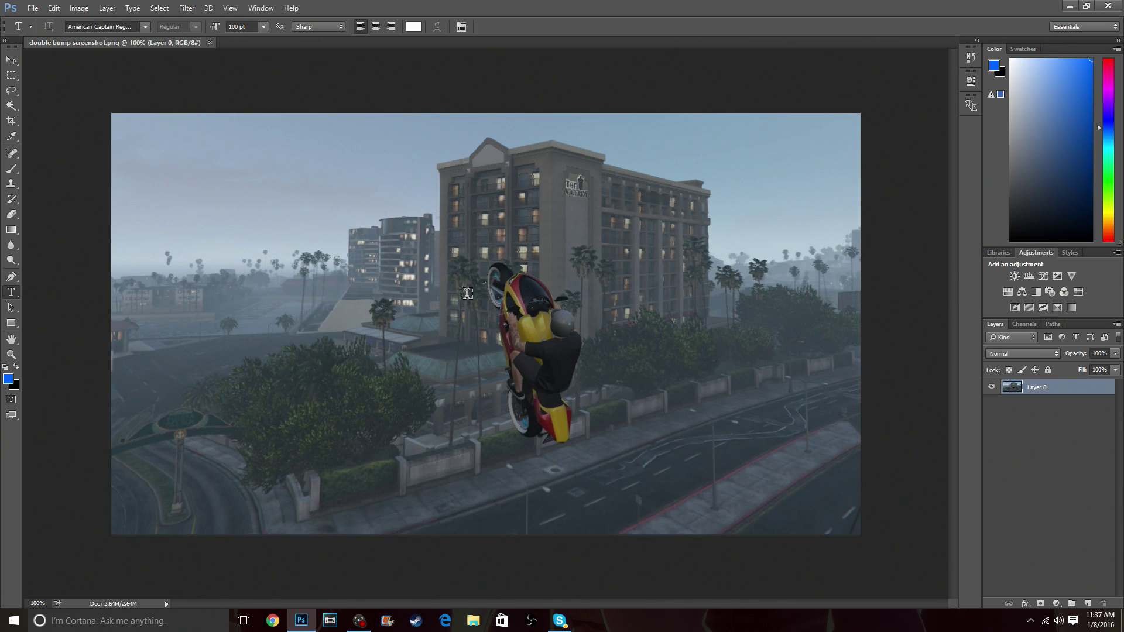
Give Layer 0 an Overlay Inner Glow at 100% opacity, range 1, size 10
{"action": "double_click", "coordinate": [1069, 389]}
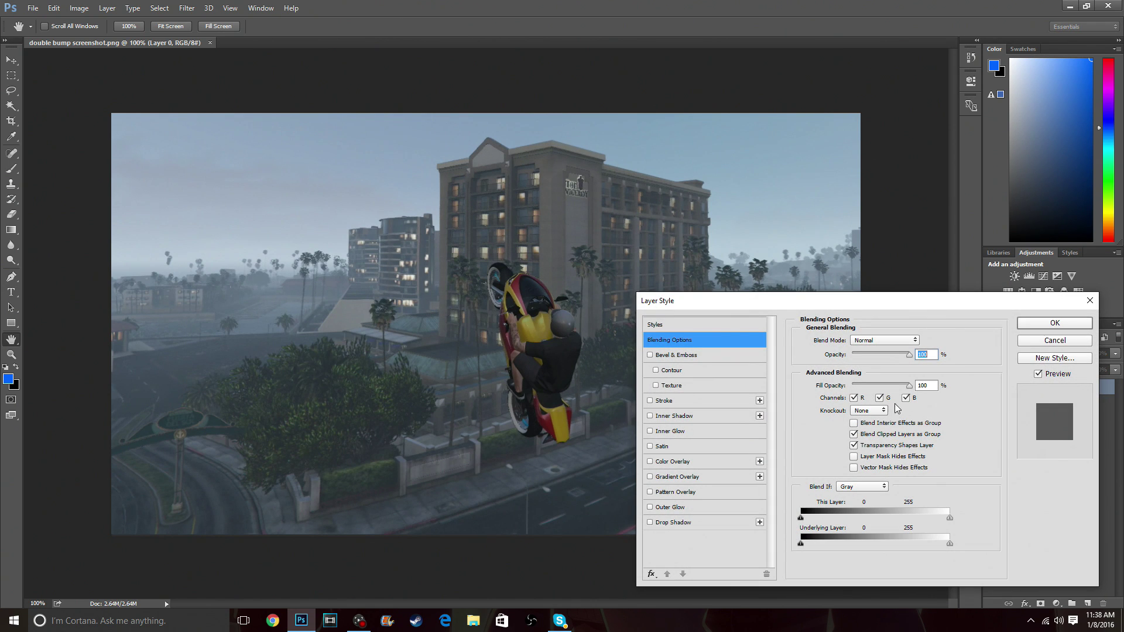
{"action": "left_click", "coordinate": [662, 433]}
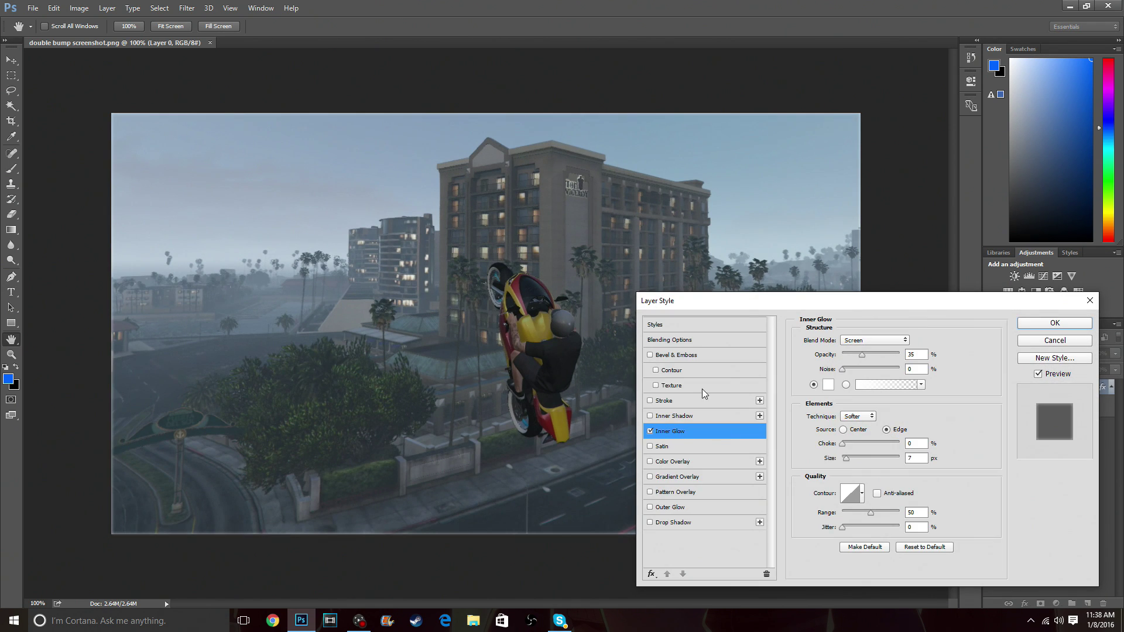
{"action": "left_click_drag", "start_coordinate": [766, 307], "coordinate": [736, 270]}
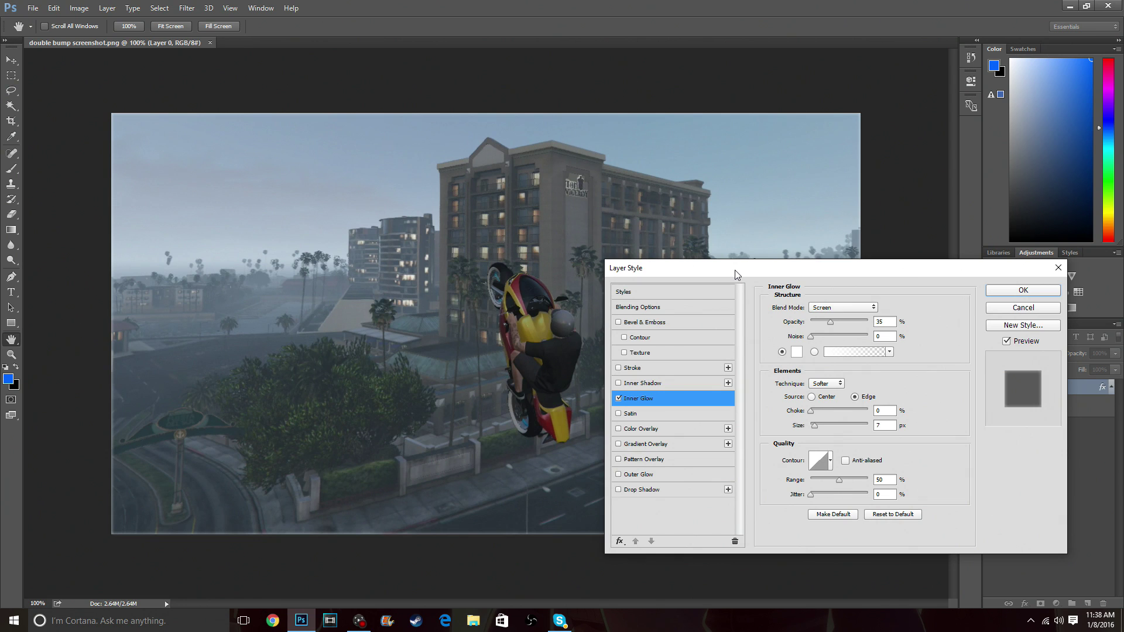
{"action": "left_click", "coordinate": [832, 308]}
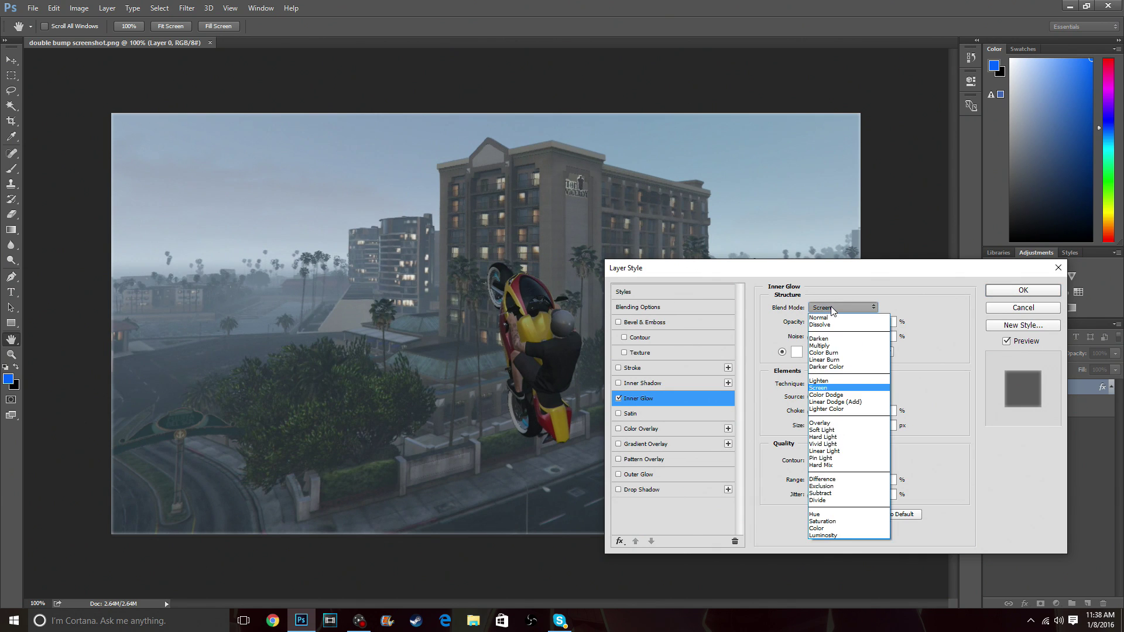
{"action": "left_click", "coordinate": [820, 423]}
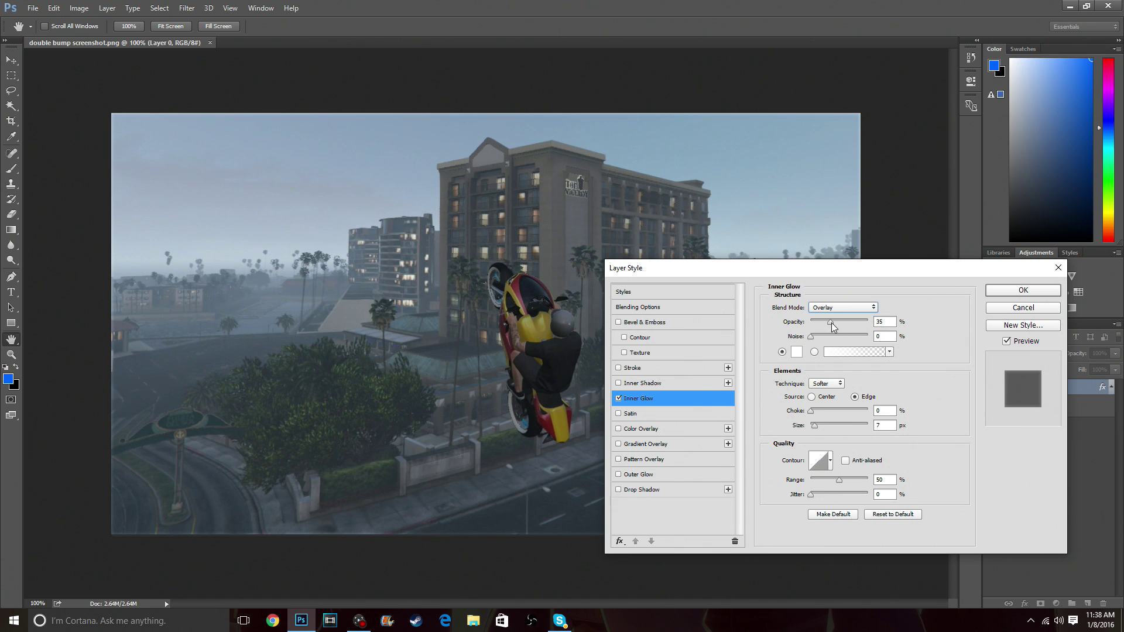
{"action": "left_click_drag", "start_coordinate": [831, 322], "coordinate": [869, 322]}
{"action": "double_click", "coordinate": [893, 323]}
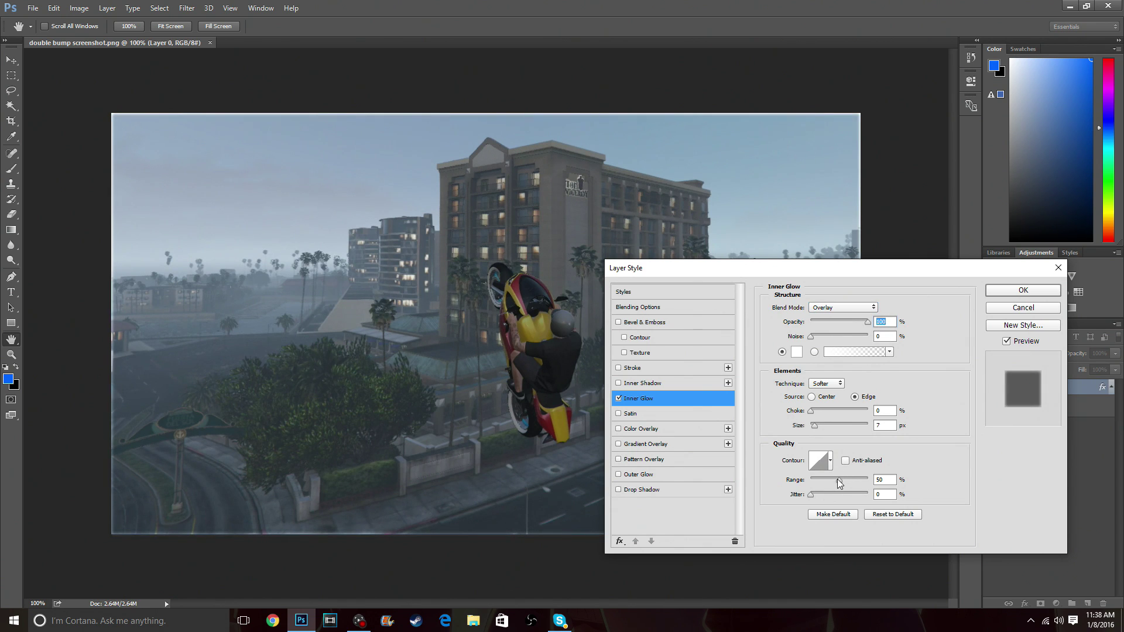
{"action": "left_click_drag", "start_coordinate": [841, 481], "coordinate": [801, 482]}
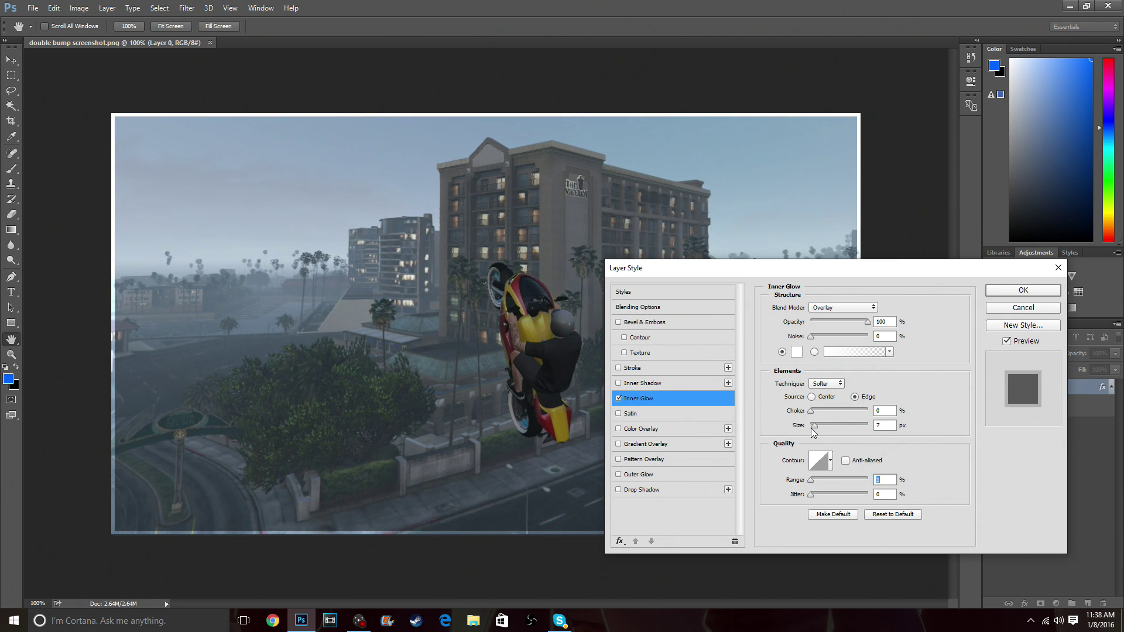
{"action": "left_click_drag", "start_coordinate": [813, 432], "coordinate": [819, 432]}
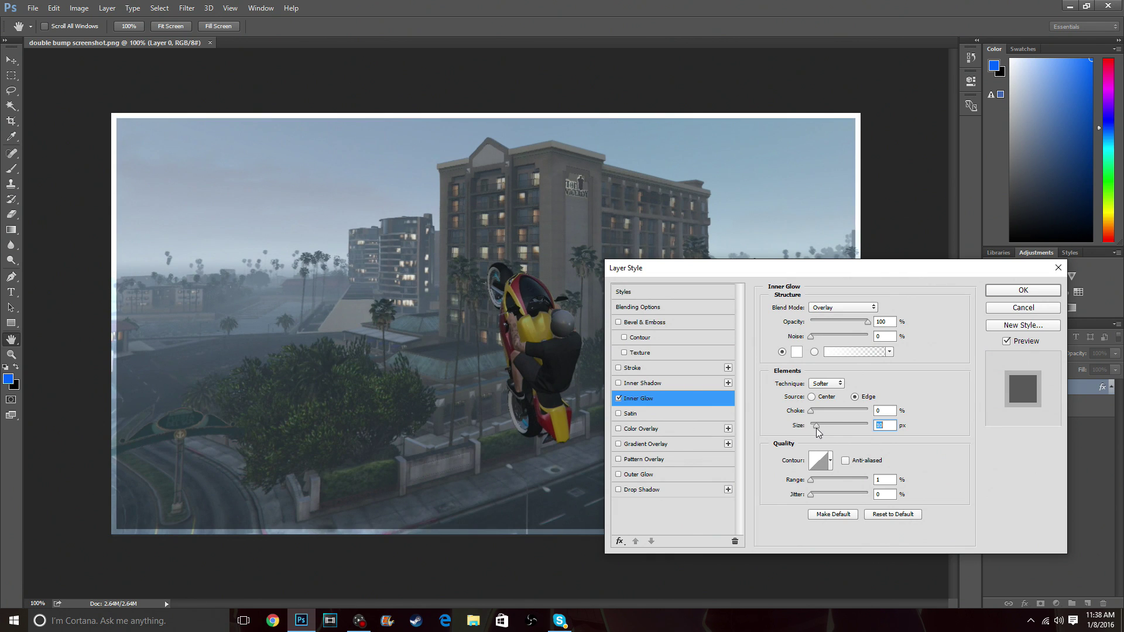
{"action": "left_click_drag", "start_coordinate": [875, 270], "coordinate": [972, 289]}
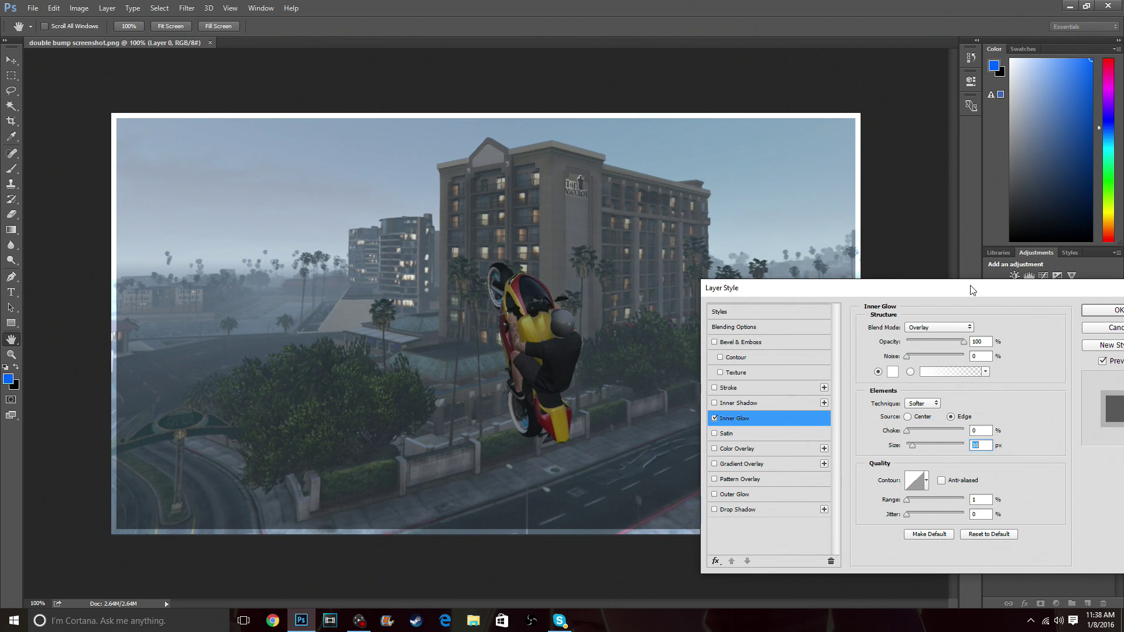
Add a blue Foreground-to-Transparent Gradient Overlay at 50% opacity to Layer 0 and apply the styles
{"action": "left_click", "coordinate": [715, 463]}
{"action": "left_click", "coordinate": [761, 465]}
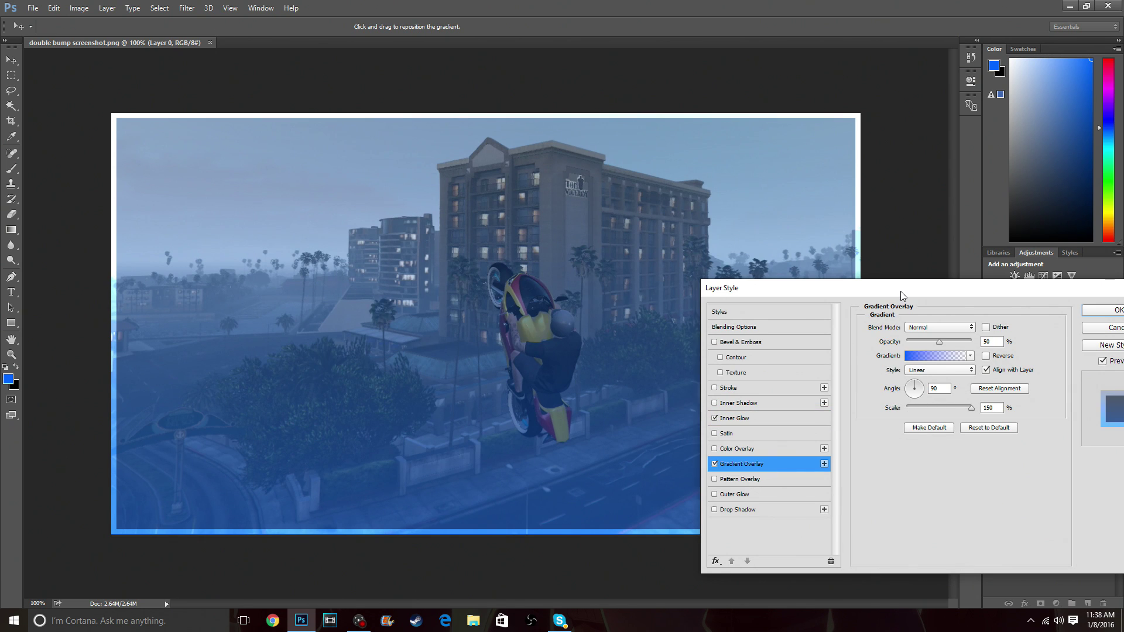
{"action": "left_click", "coordinate": [932, 343]}
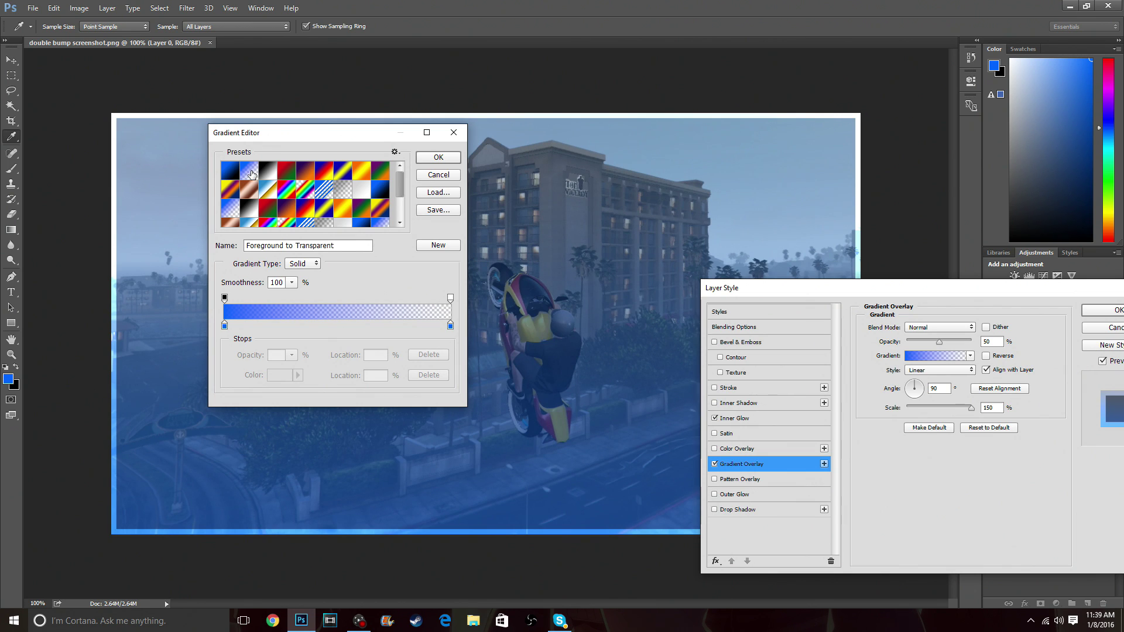
{"action": "left_click", "coordinate": [439, 156]}
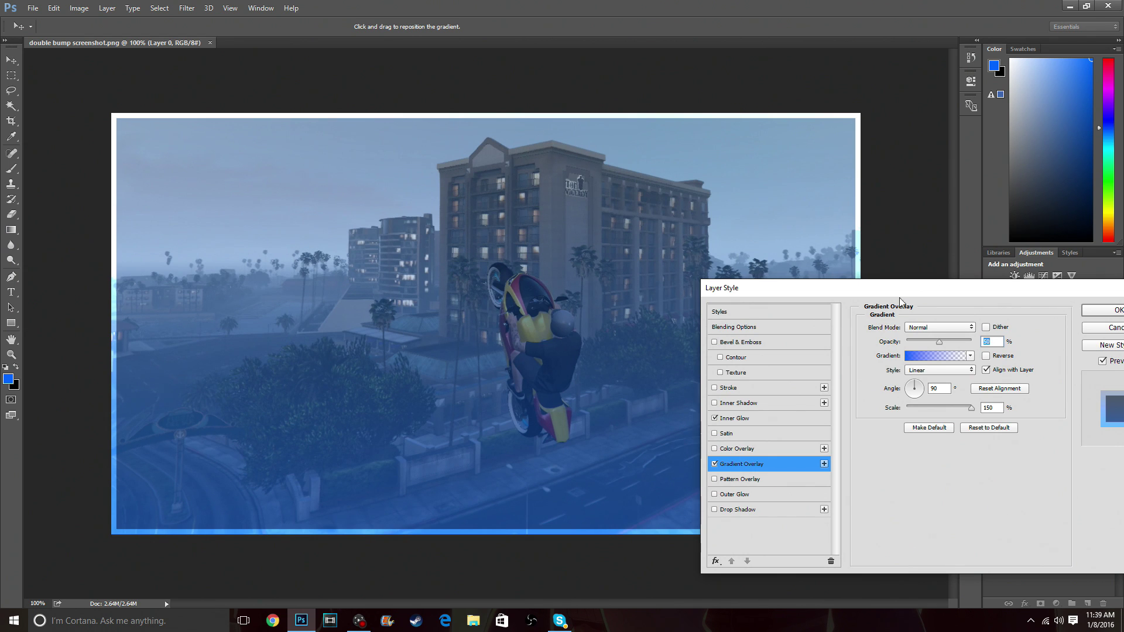
{"action": "left_click", "coordinate": [914, 357]}
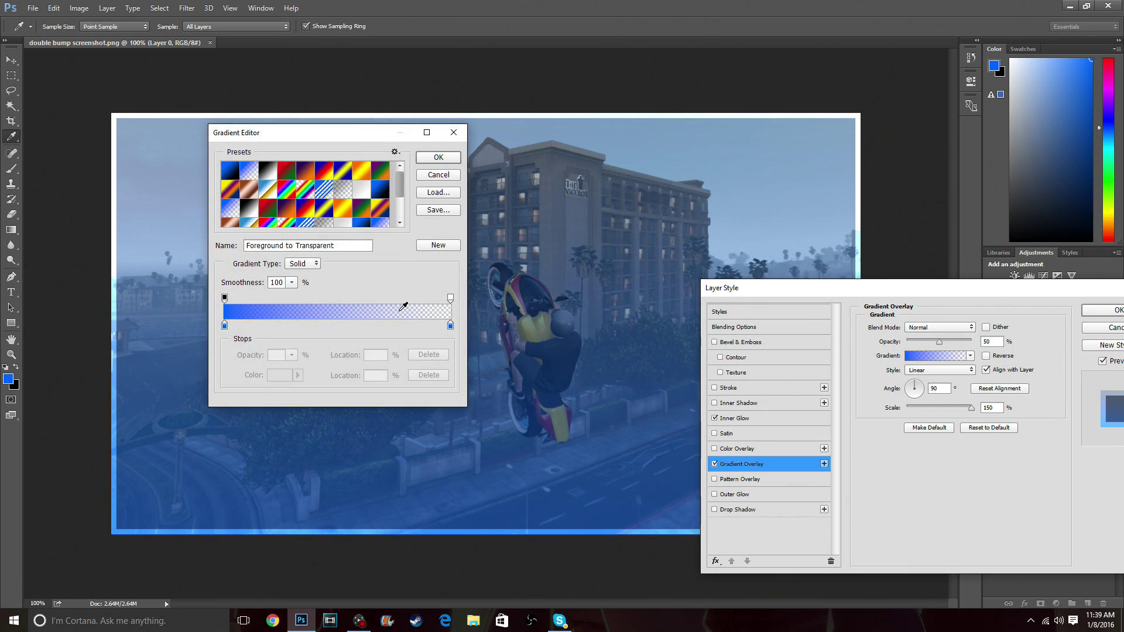
{"action": "left_click", "coordinate": [439, 158]}
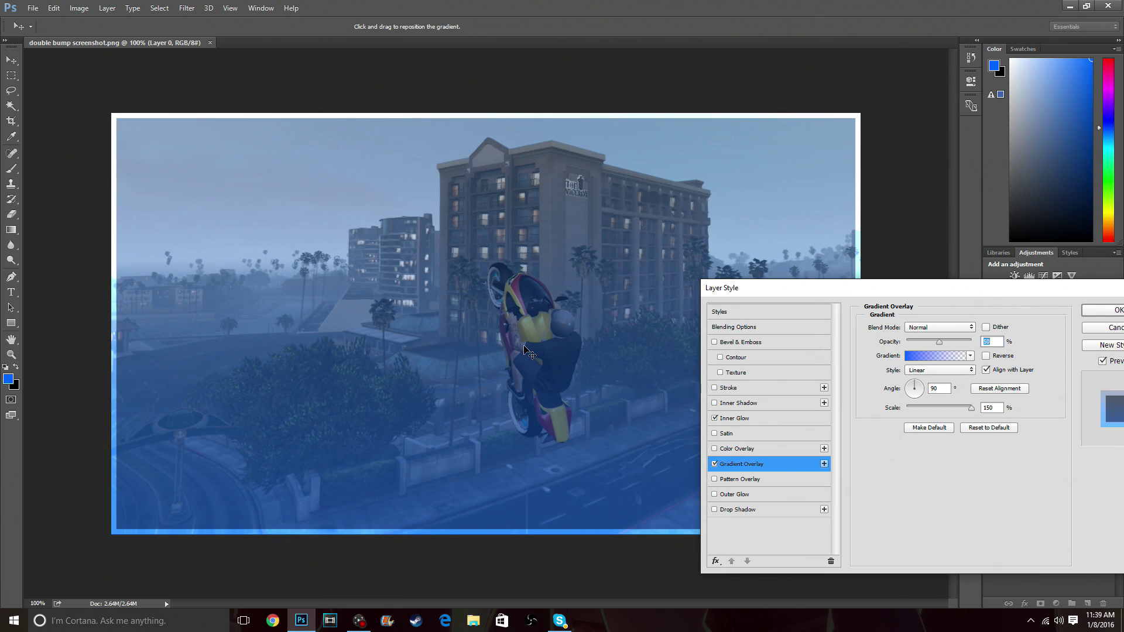
{"action": "left_click_drag", "start_coordinate": [1011, 293], "coordinate": [796, 289]}
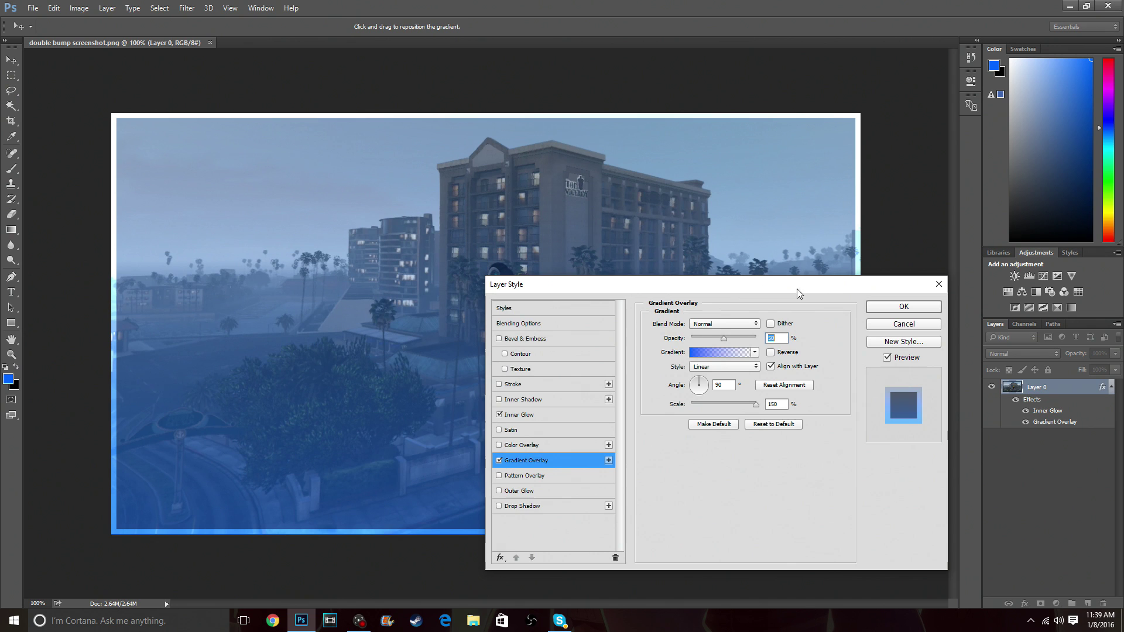
{"action": "left_click", "coordinate": [885, 307]}
{"action": "key", "text": "t"}
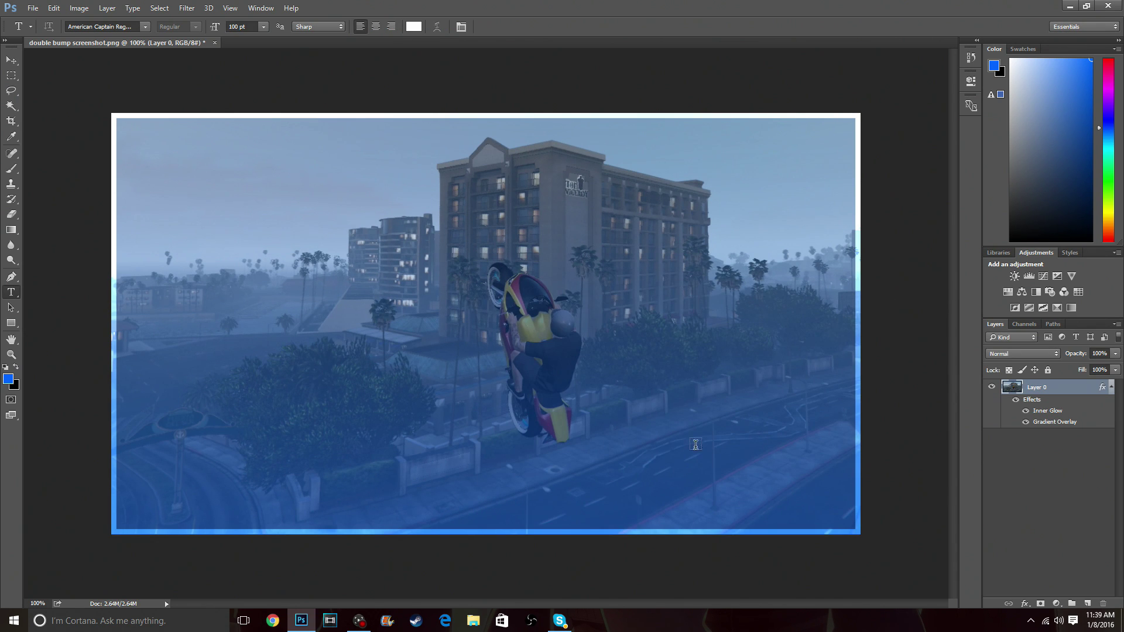
Open the Downloads folder in File Explorer and scroll down to the GTA files
{"action": "left_click", "coordinate": [473, 620]}
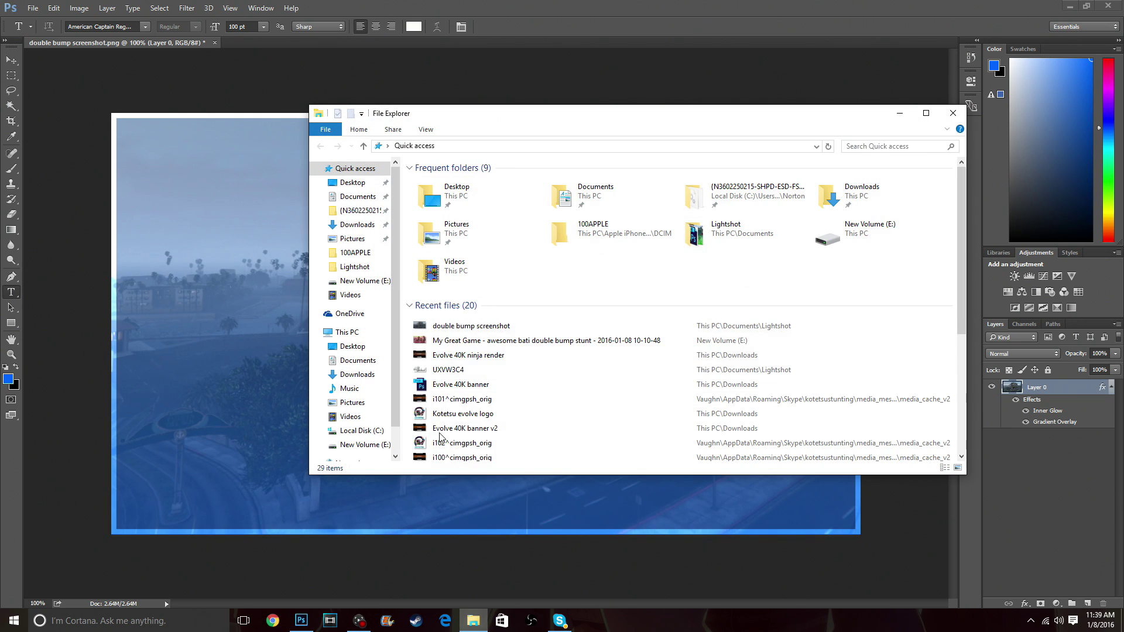
{"action": "left_click", "coordinate": [355, 266]}
{"action": "left_click", "coordinate": [357, 225]}
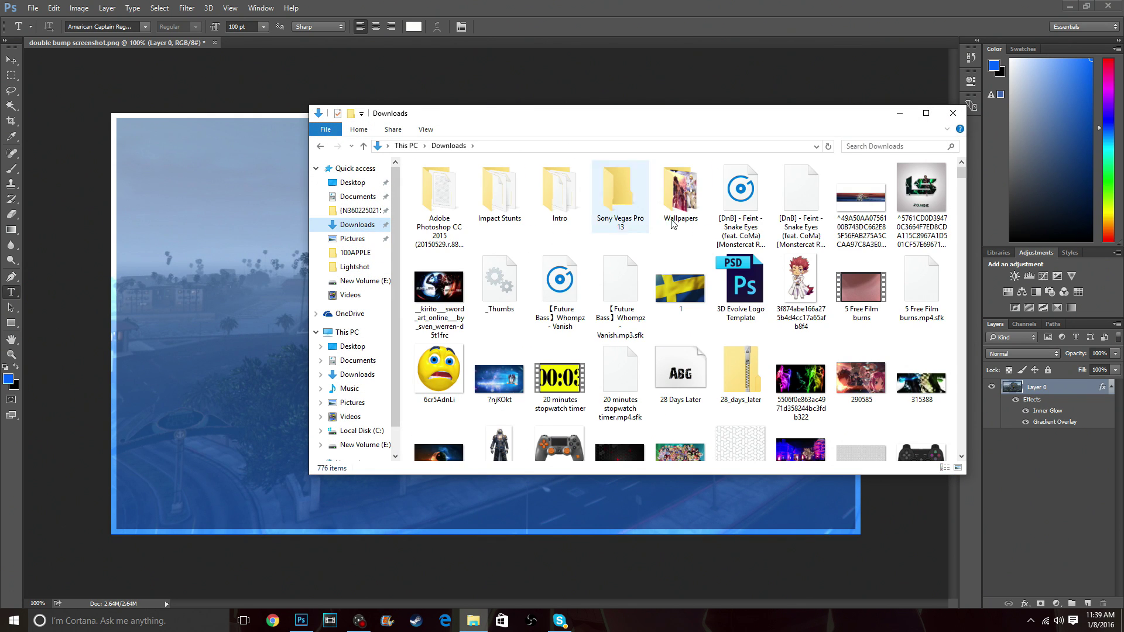
{"action": "left_click_drag", "start_coordinate": [961, 179], "coordinate": [959, 293]}
Drop gtav-online_logo onto the canvas, shrink it to about 75% and move it top-right
{"action": "left_click_drag", "start_coordinate": [800, 357], "coordinate": [234, 342]}
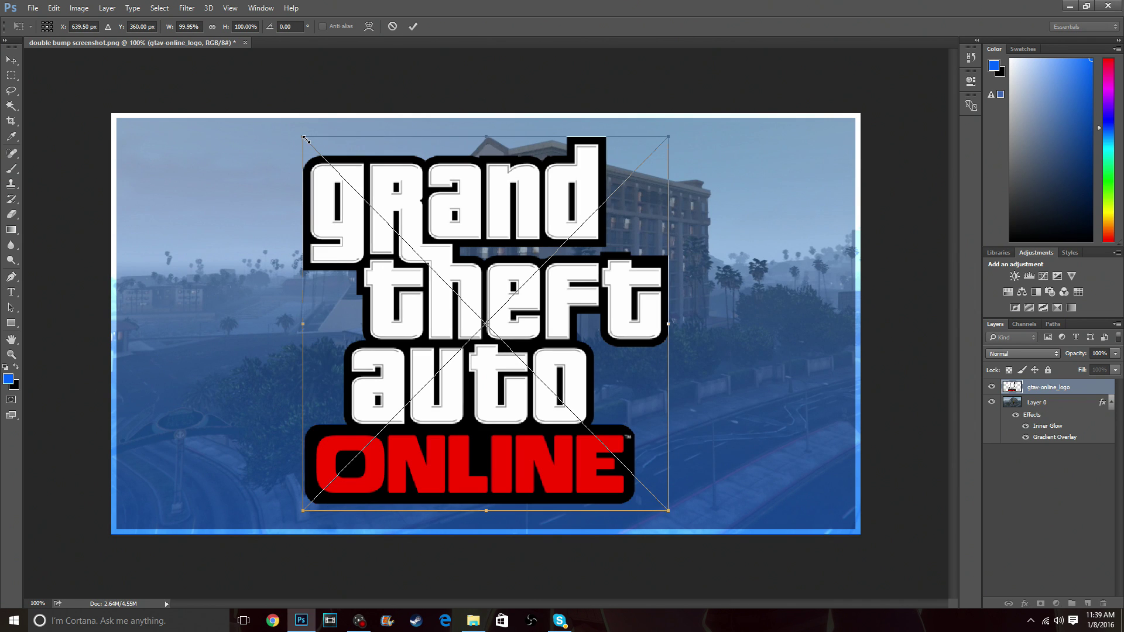
{"action": "left_click_drag", "start_coordinate": [305, 139], "coordinate": [497, 332]}
{"action": "left_click_drag", "start_coordinate": [603, 437], "coordinate": [785, 229]}
{"action": "right_click", "coordinate": [784, 228]}
Commit the logo placement and give its layer a Drop Shadow (52% opacity, 30°, size 95 px)
{"action": "left_click", "coordinate": [795, 234]}
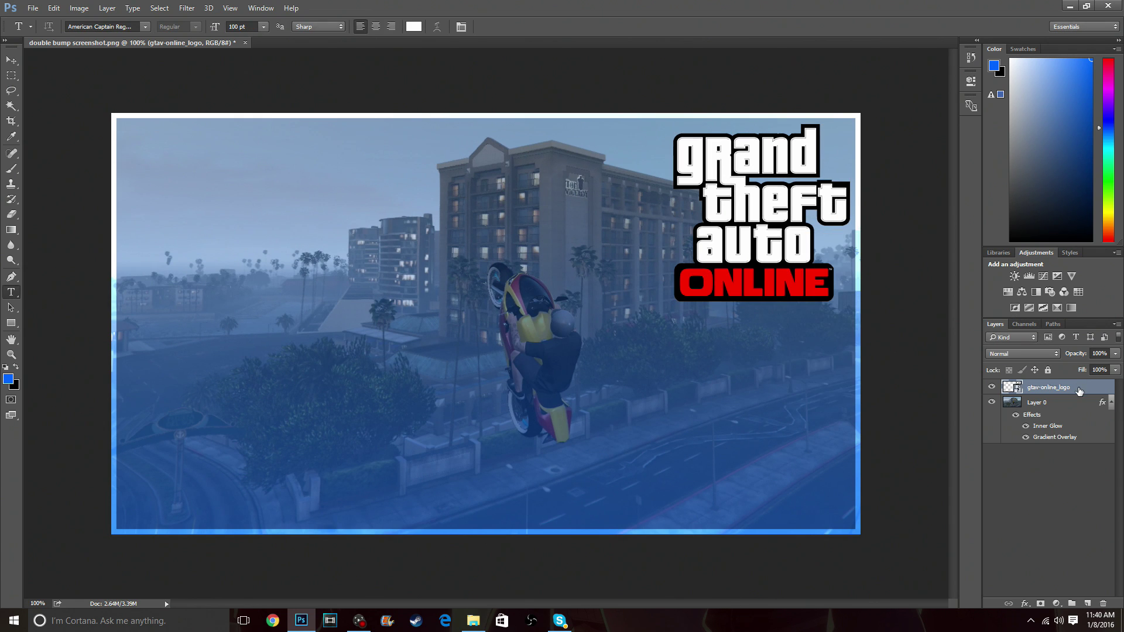
{"action": "double_click", "coordinate": [1079, 391]}
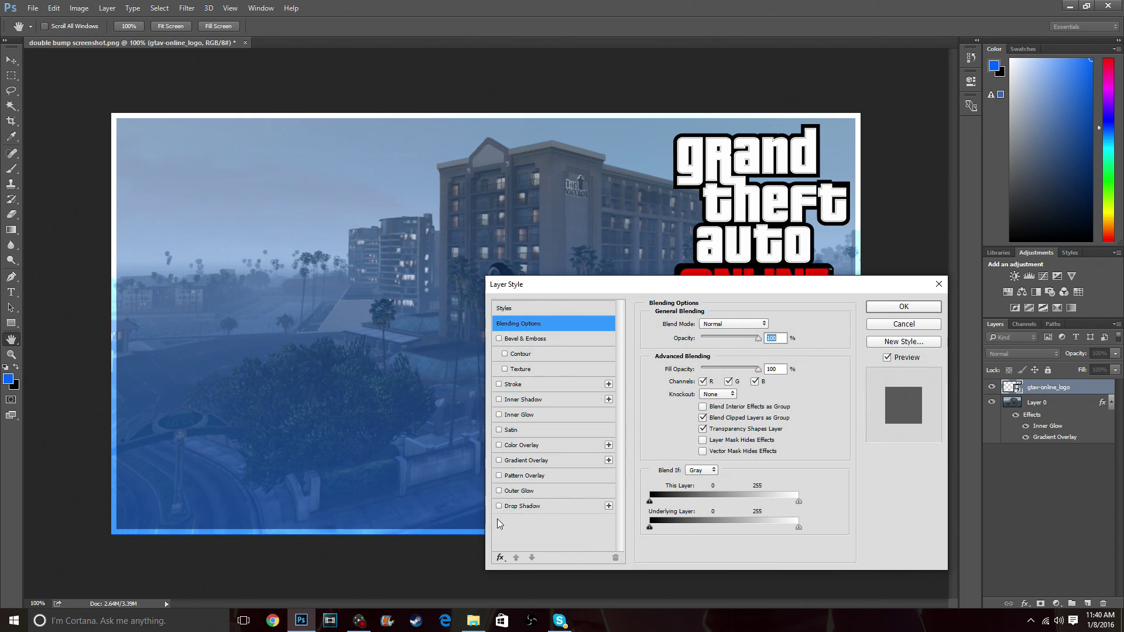
{"action": "left_click", "coordinate": [499, 506]}
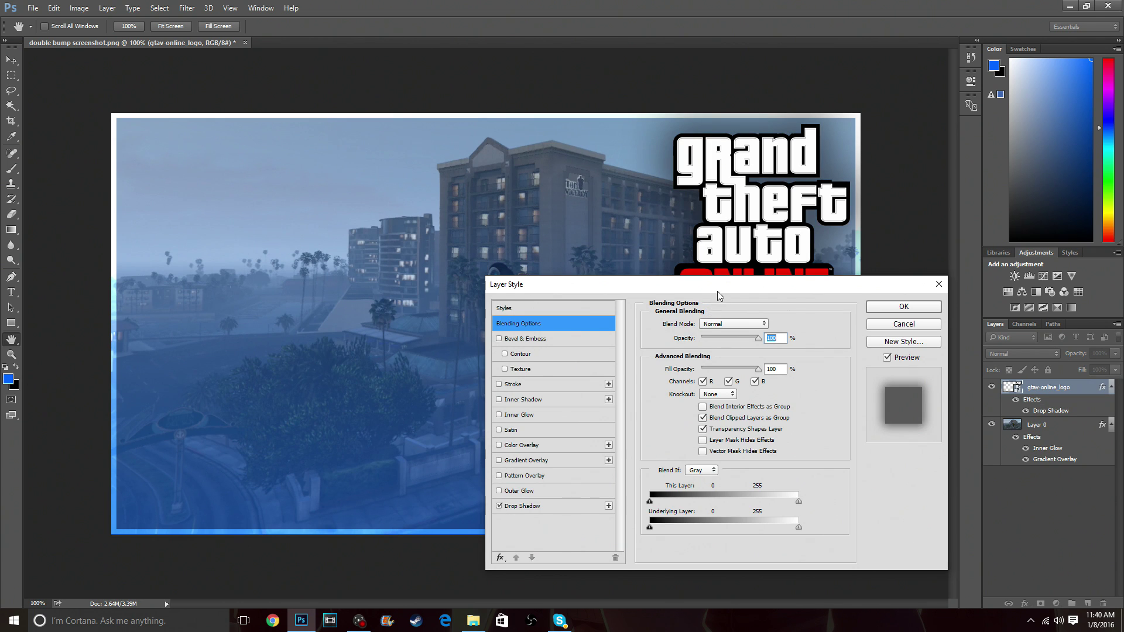
{"action": "left_click_drag", "start_coordinate": [717, 290], "coordinate": [356, 294]}
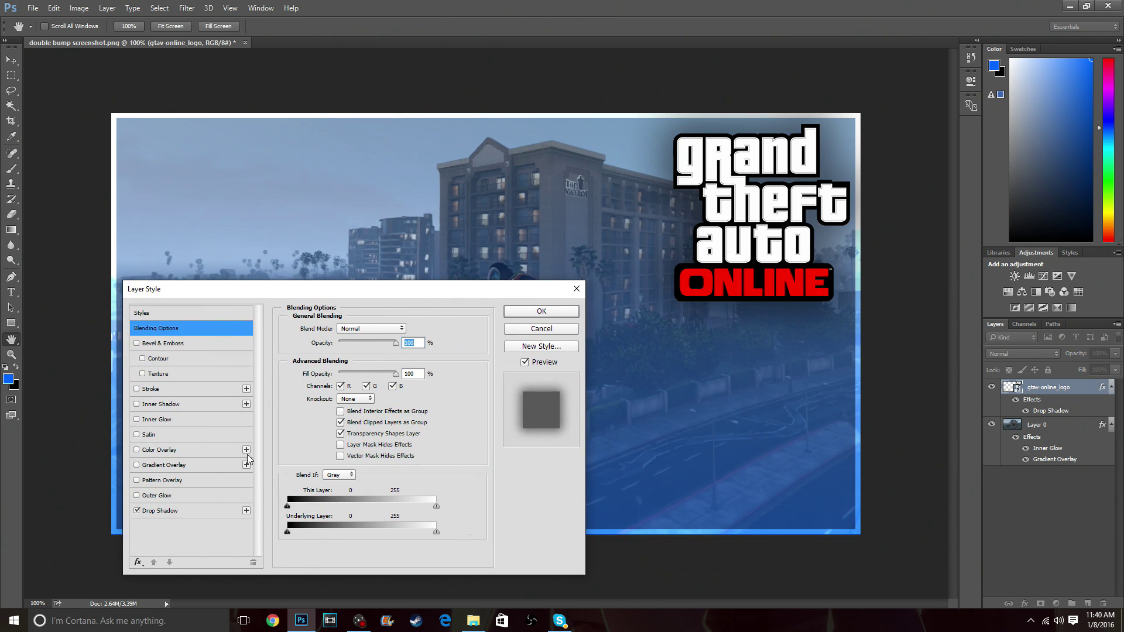
{"action": "left_click", "coordinate": [200, 513]}
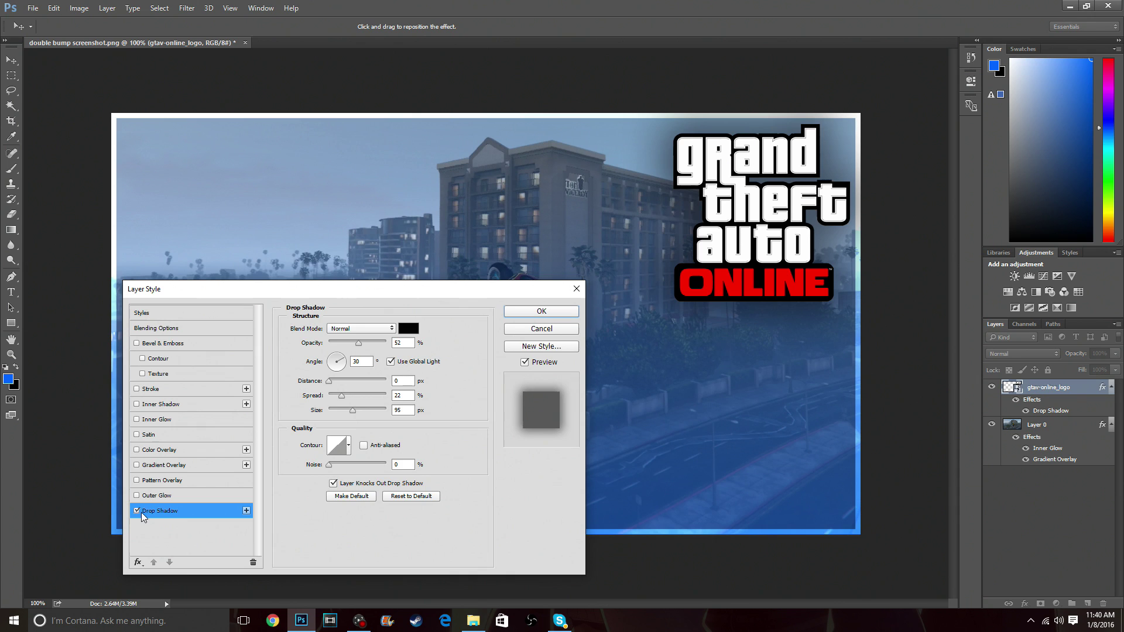
{"action": "left_click", "coordinate": [136, 511]}
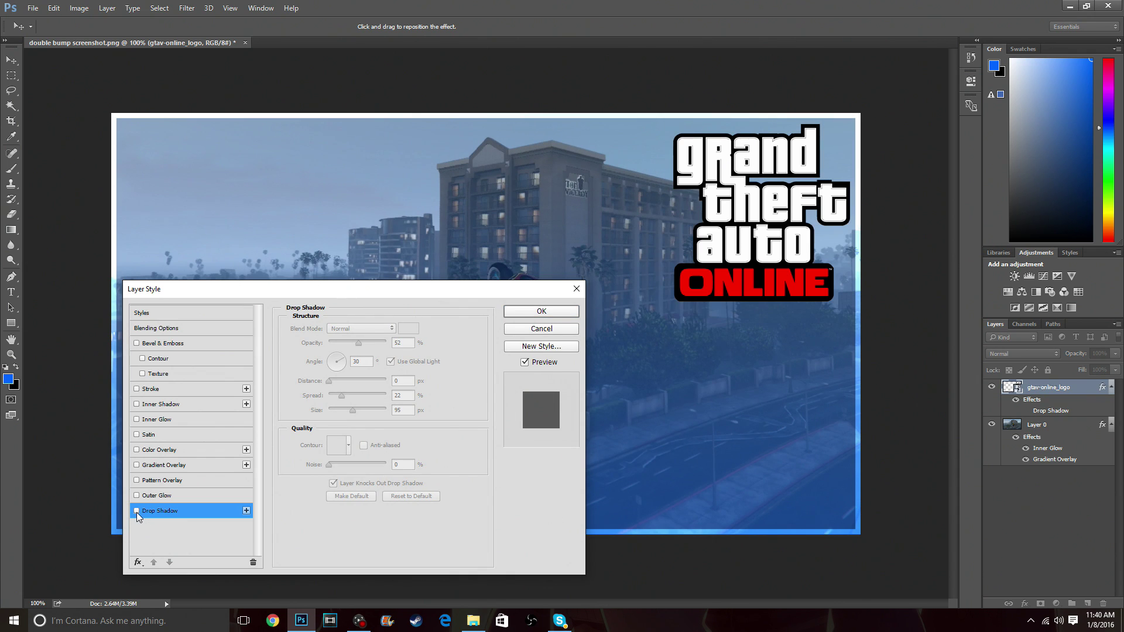
{"action": "left_click", "coordinate": [137, 511]}
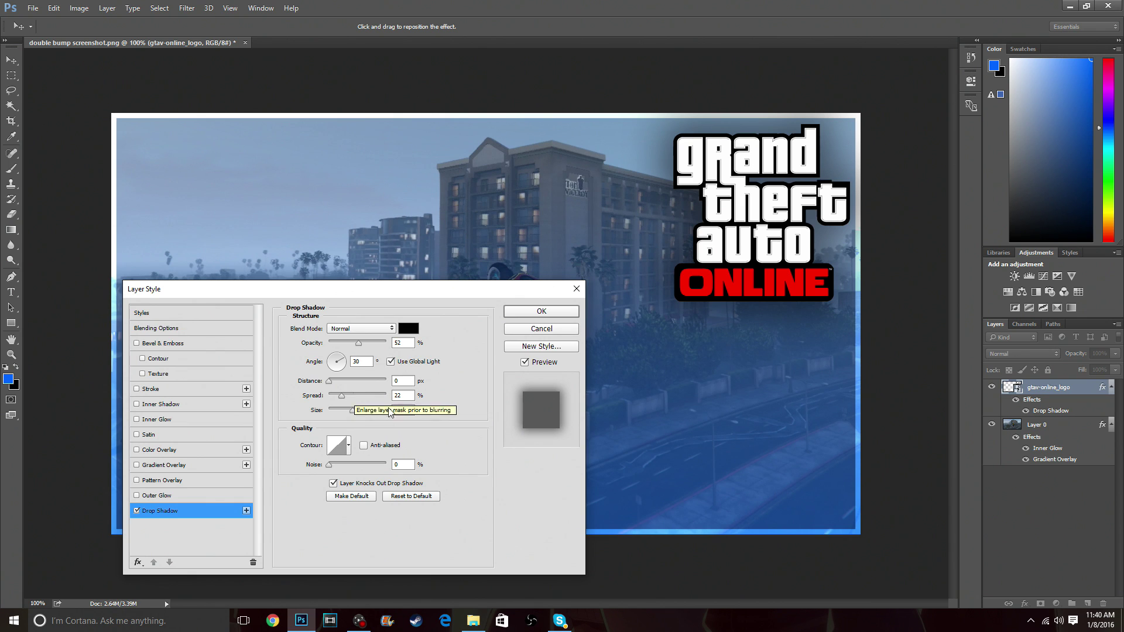
{"action": "left_click", "coordinate": [529, 311]}
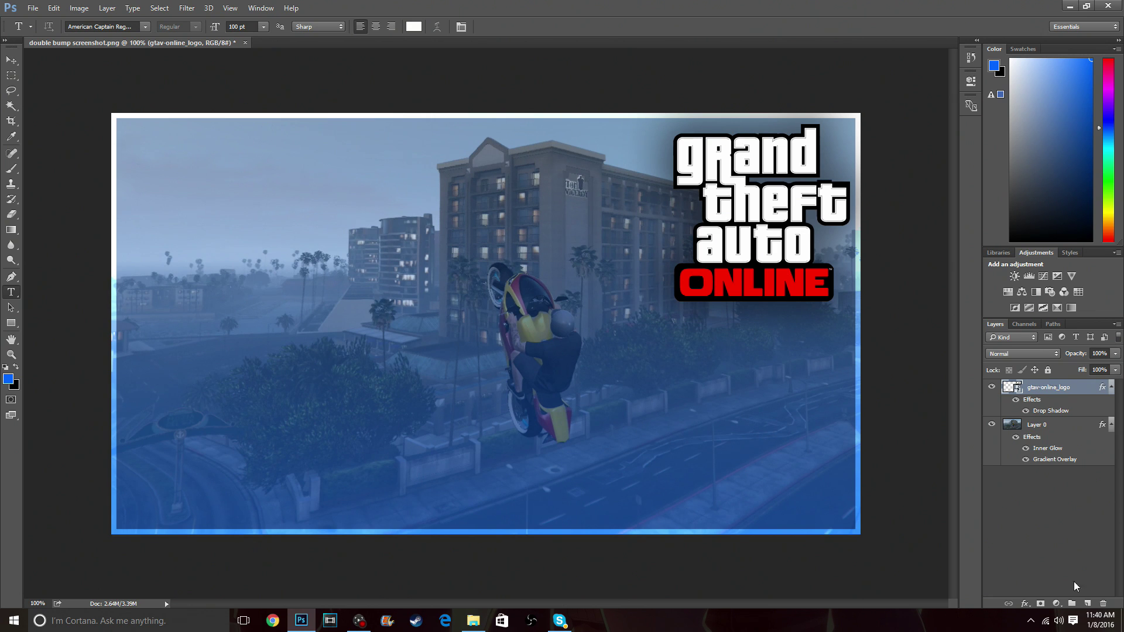
Type the title AWESOME near the image's top-left on a new layer
{"action": "left_click", "coordinate": [1087, 603]}
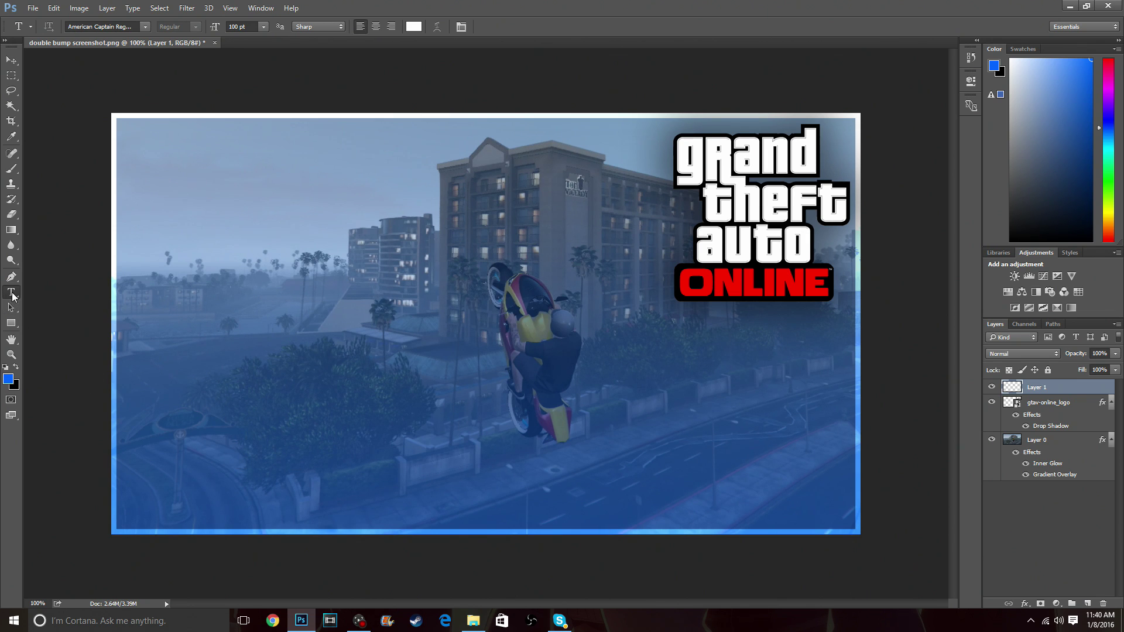
{"action": "left_click", "coordinate": [167, 182]}
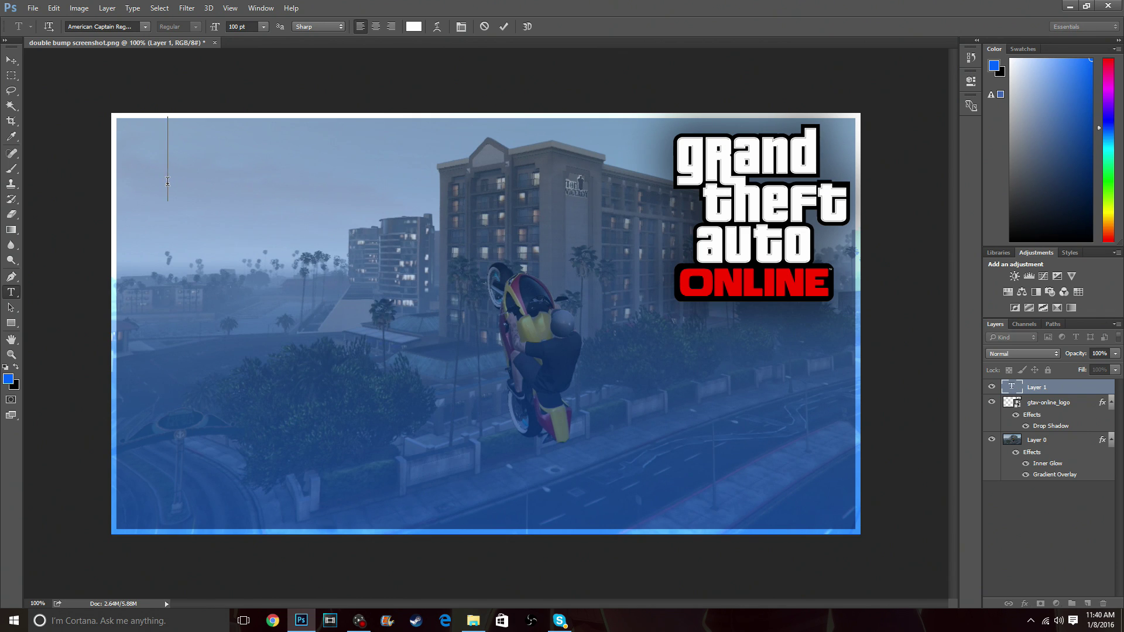
{"action": "type", "text": "AEW"}
{"action": "key", "text": "BackSpace"}
{"action": "key", "text": "BackSpace"}
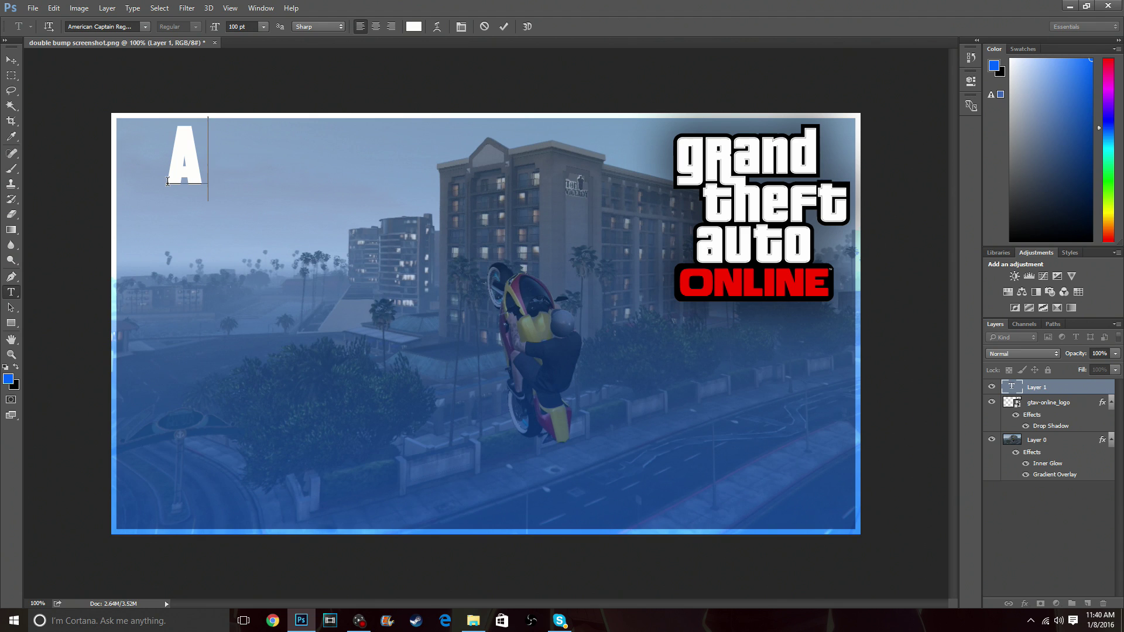
{"action": "type", "text": "WESOME"}
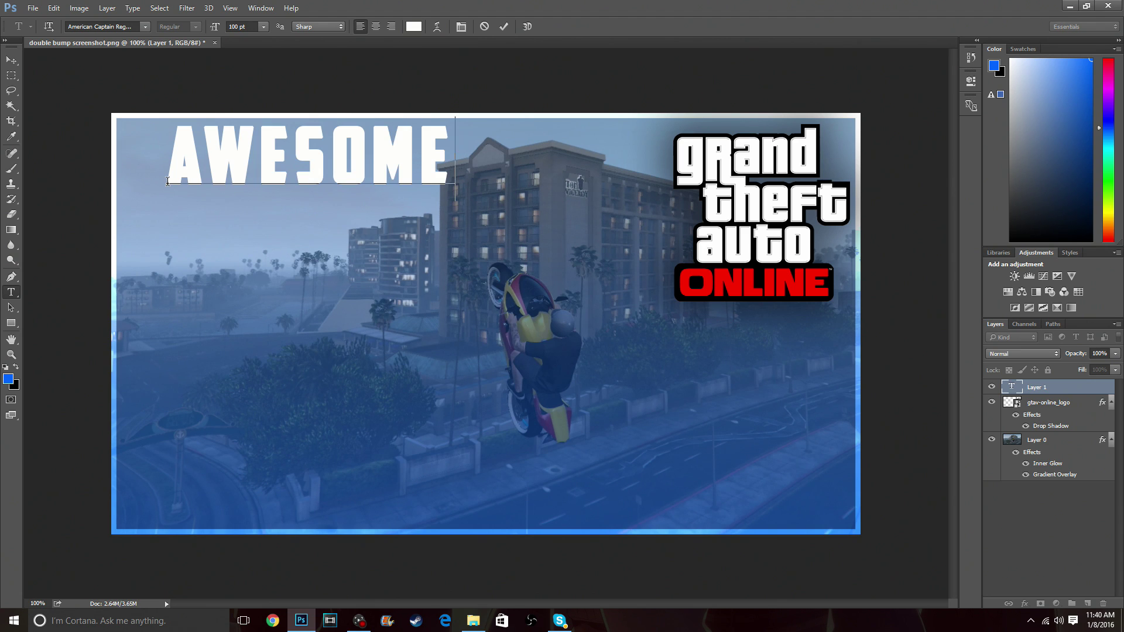
{"action": "left_click", "coordinate": [12, 60]}
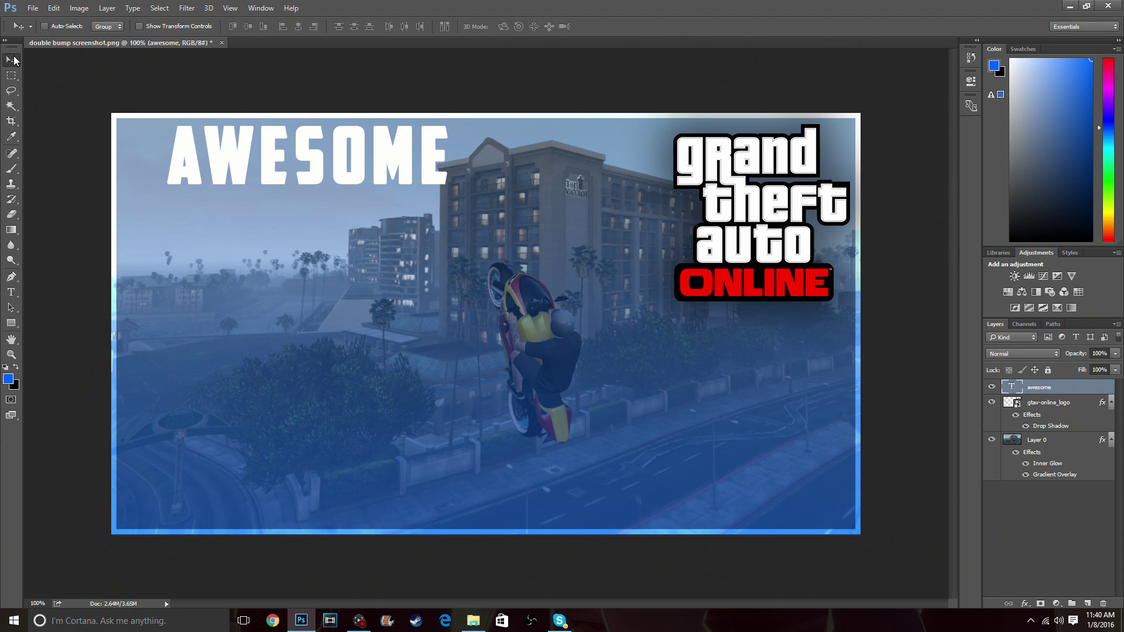
Try AWESOME letter spacing of 10 and 200, settle on 5, then reselect the word
{"action": "double_click", "coordinate": [212, 177]}
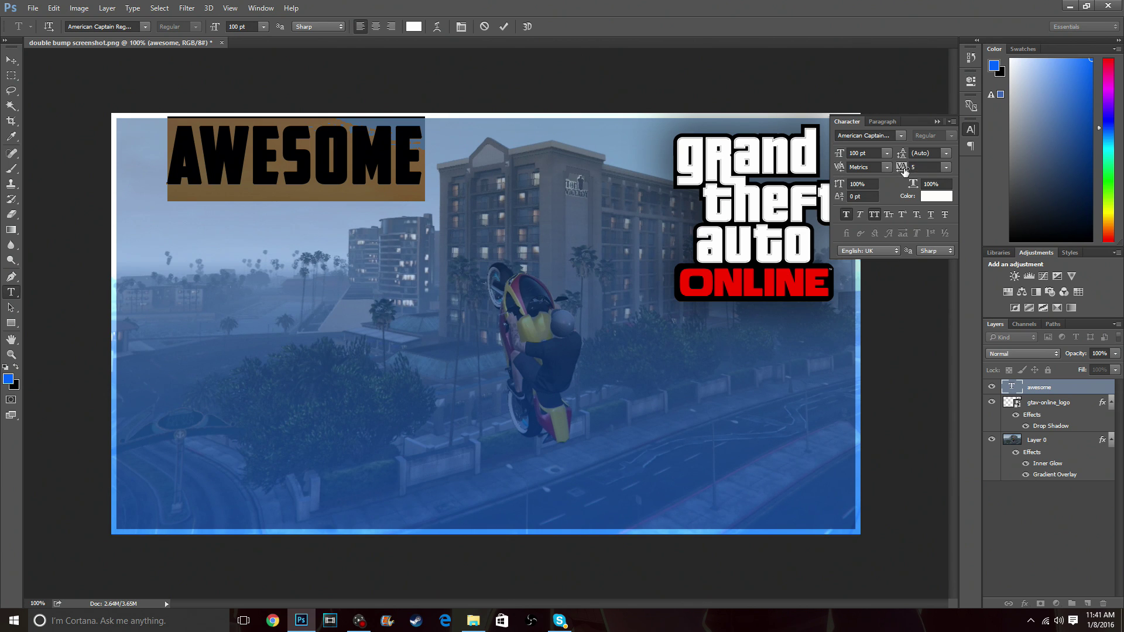
{"action": "left_click", "coordinate": [946, 167]}
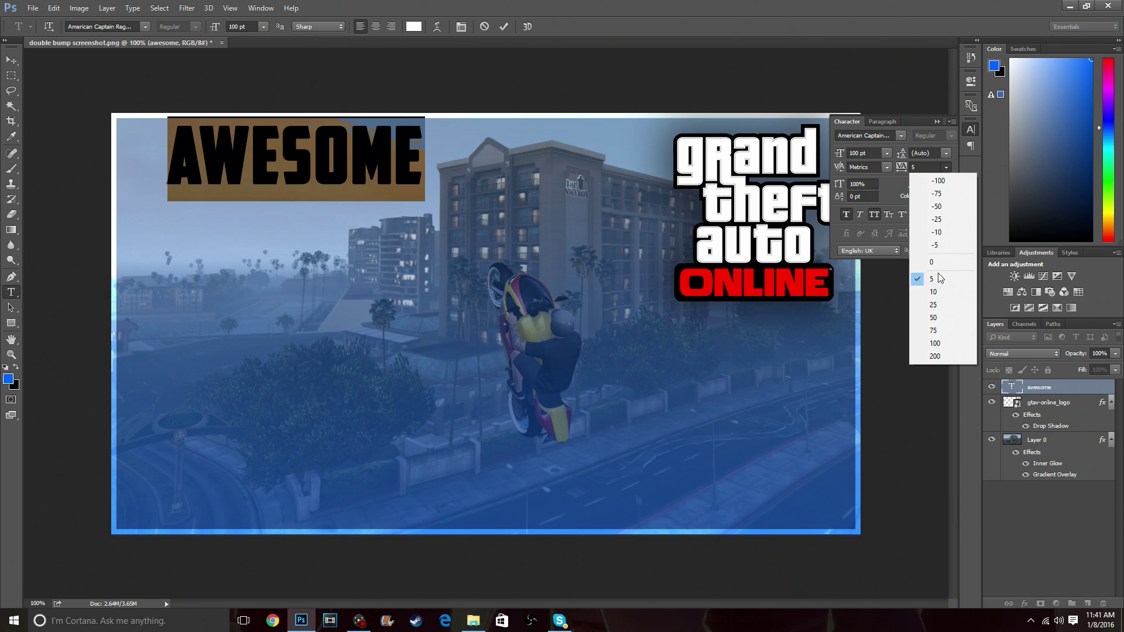
{"action": "left_click", "coordinate": [942, 299]}
{"action": "left_click", "coordinate": [946, 168]}
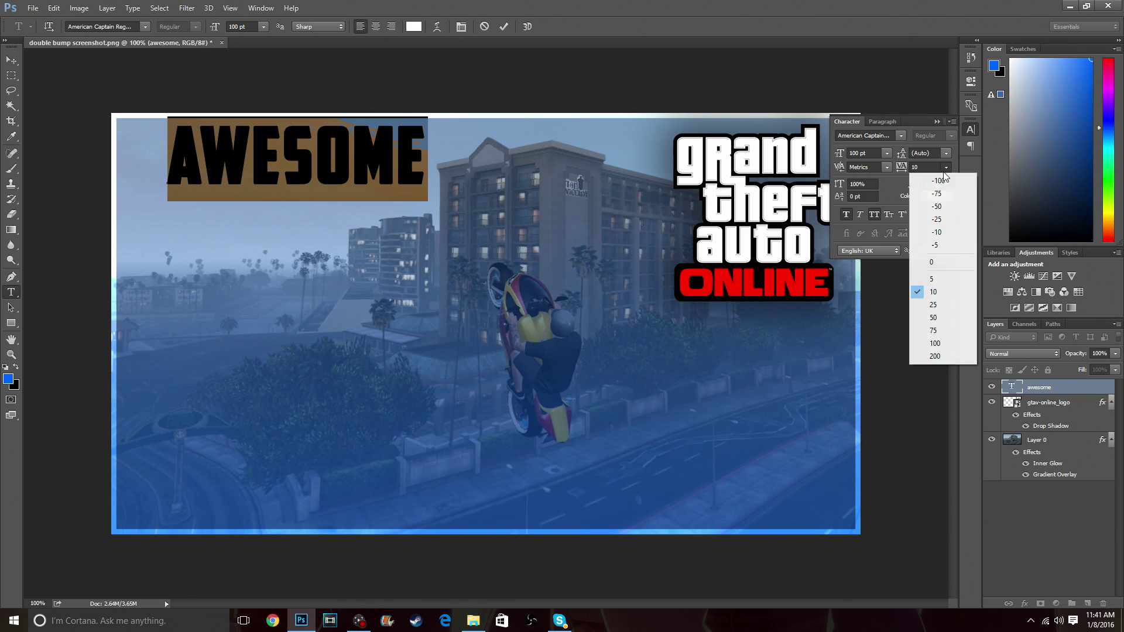
{"action": "left_click", "coordinate": [935, 356]}
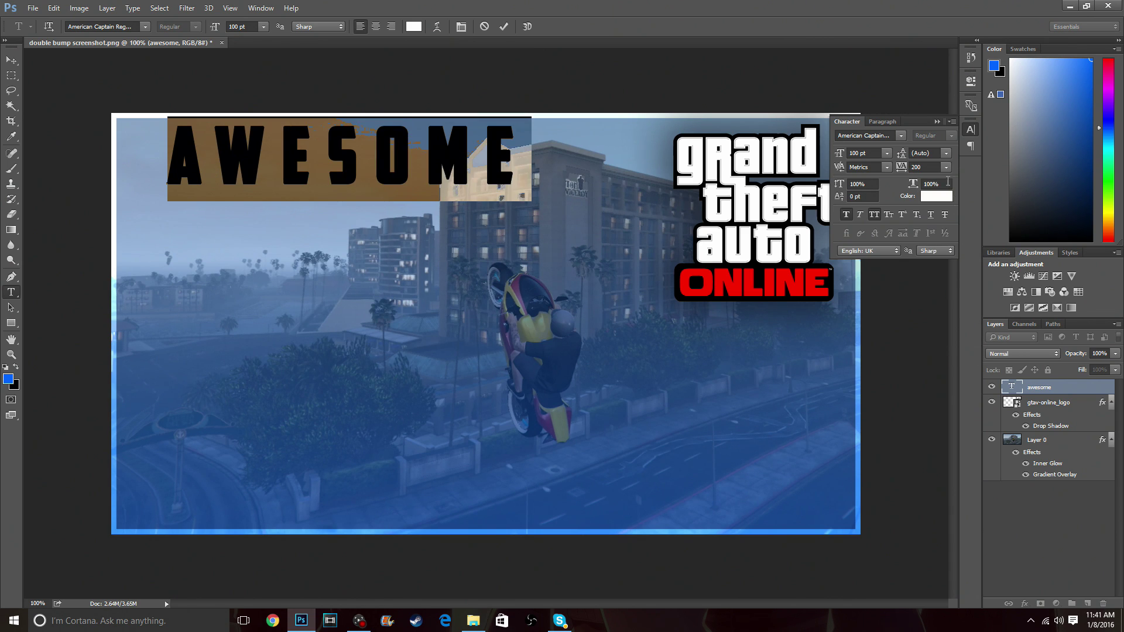
{"action": "left_click", "coordinate": [946, 168]}
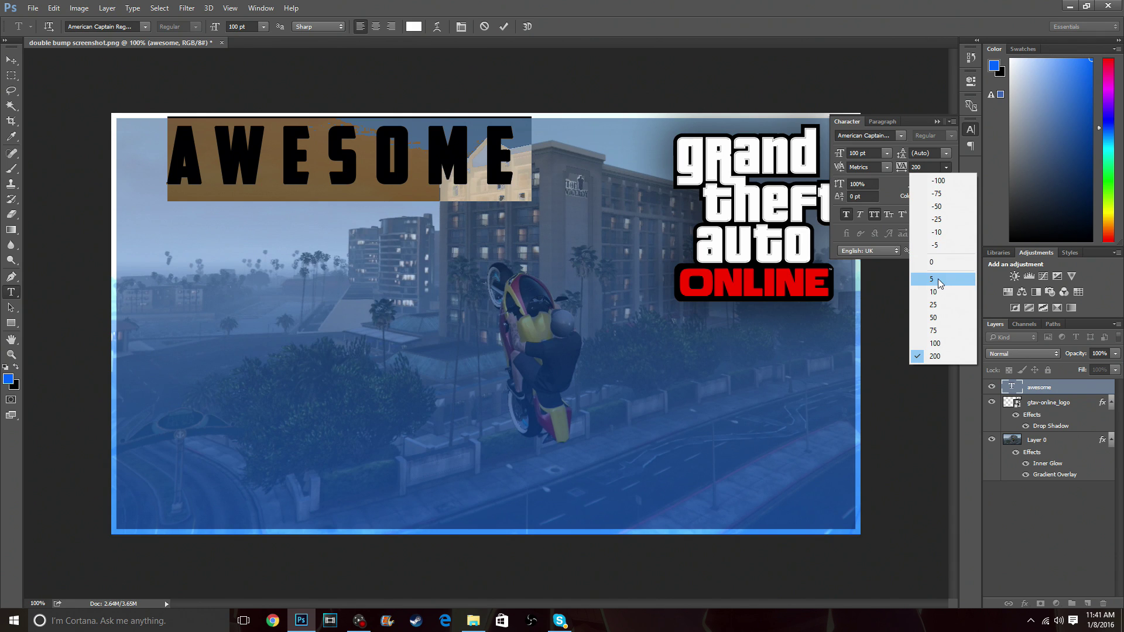
{"action": "left_click", "coordinate": [938, 281]}
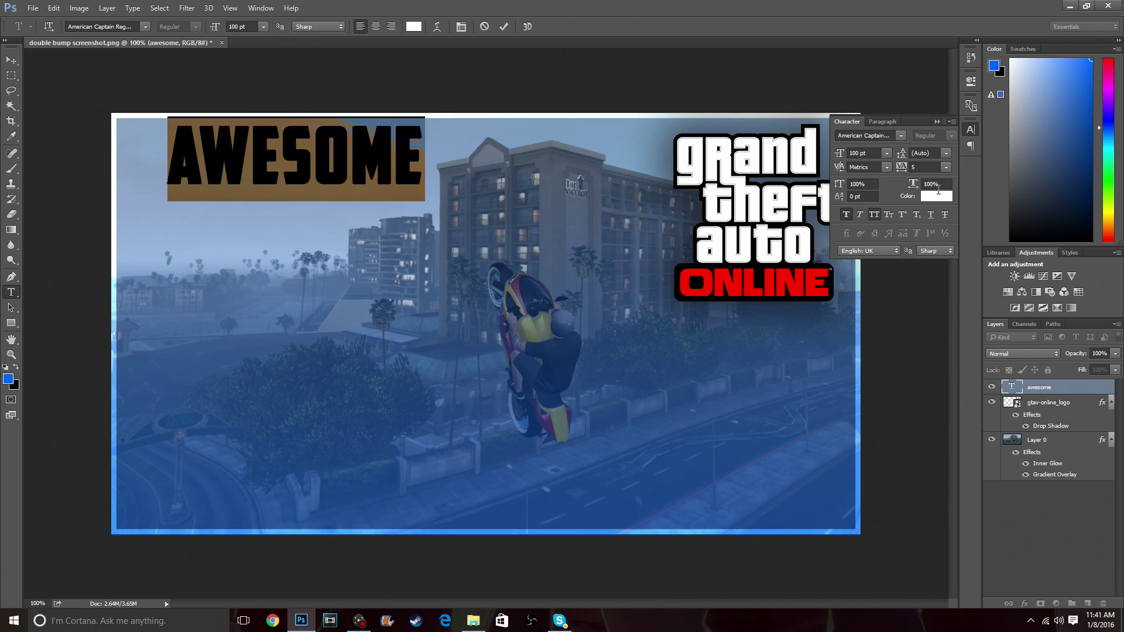
{"action": "left_click", "coordinate": [937, 122]}
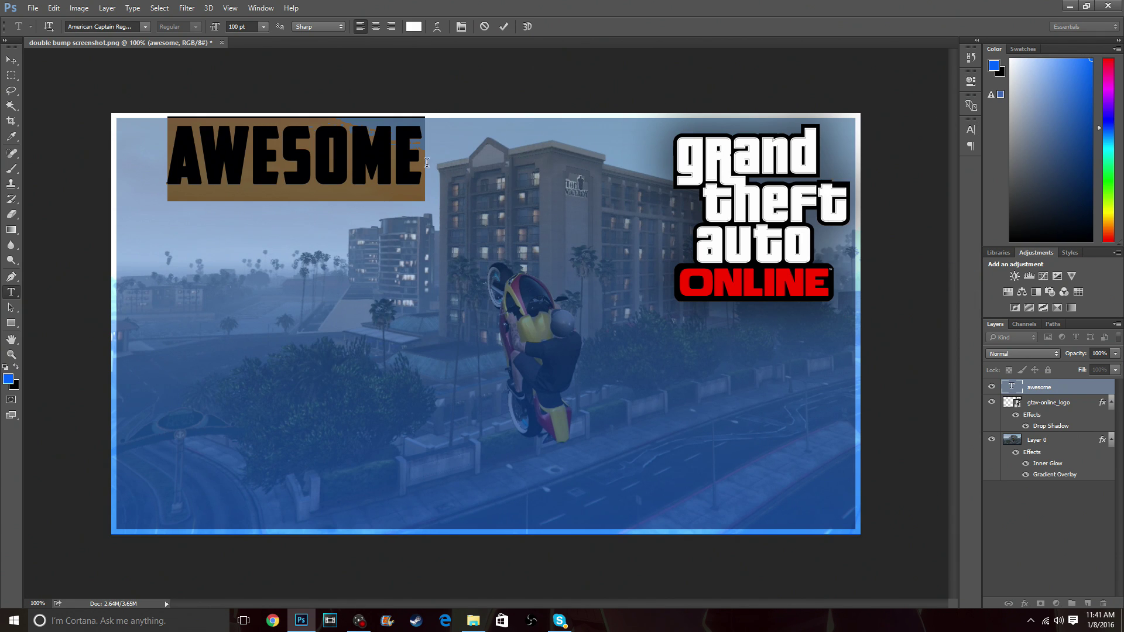
{"action": "left_click", "coordinate": [422, 162]}
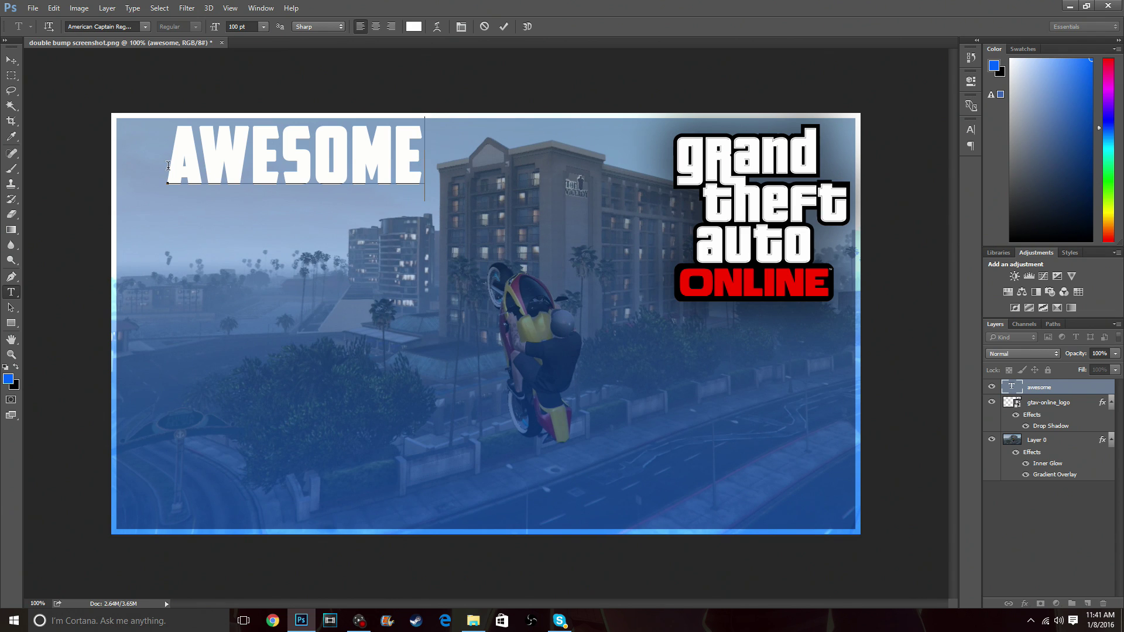
{"action": "left_click_drag", "start_coordinate": [168, 166], "coordinate": [460, 179]}
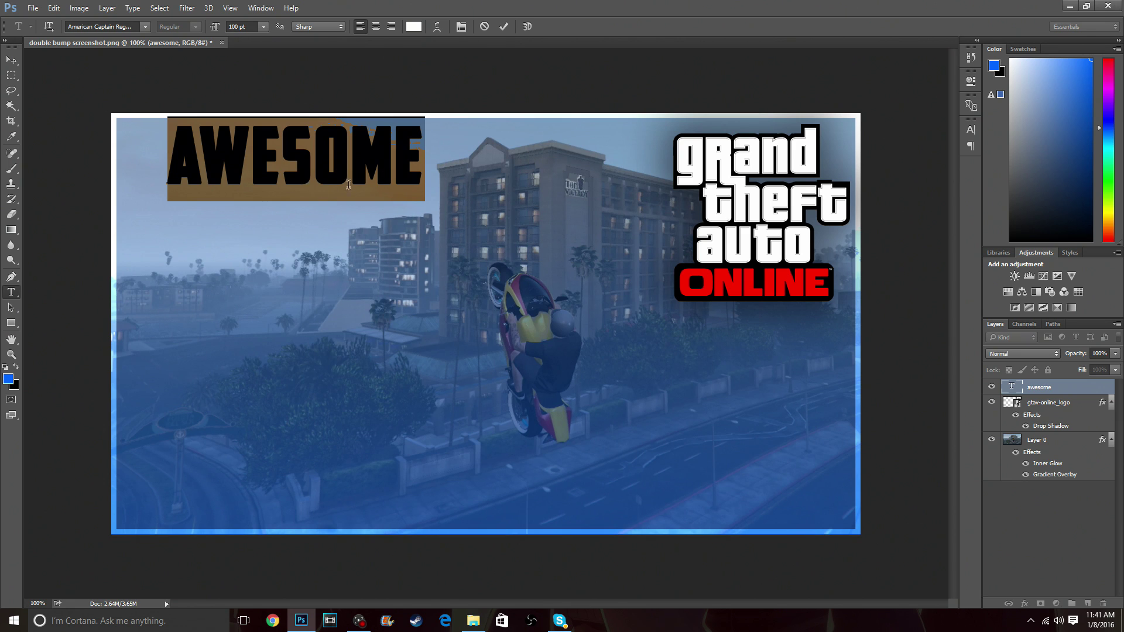
Raise the AWESOME font size from 105 to 125 pt and drag it toward the top-left corner
{"action": "double_click", "coordinate": [235, 26]}
{"action": "left_click_drag", "start_coordinate": [239, 26], "coordinate": [250, 26]}
{"action": "type", "text": "105"}
{"action": "key", "text": "Return"}
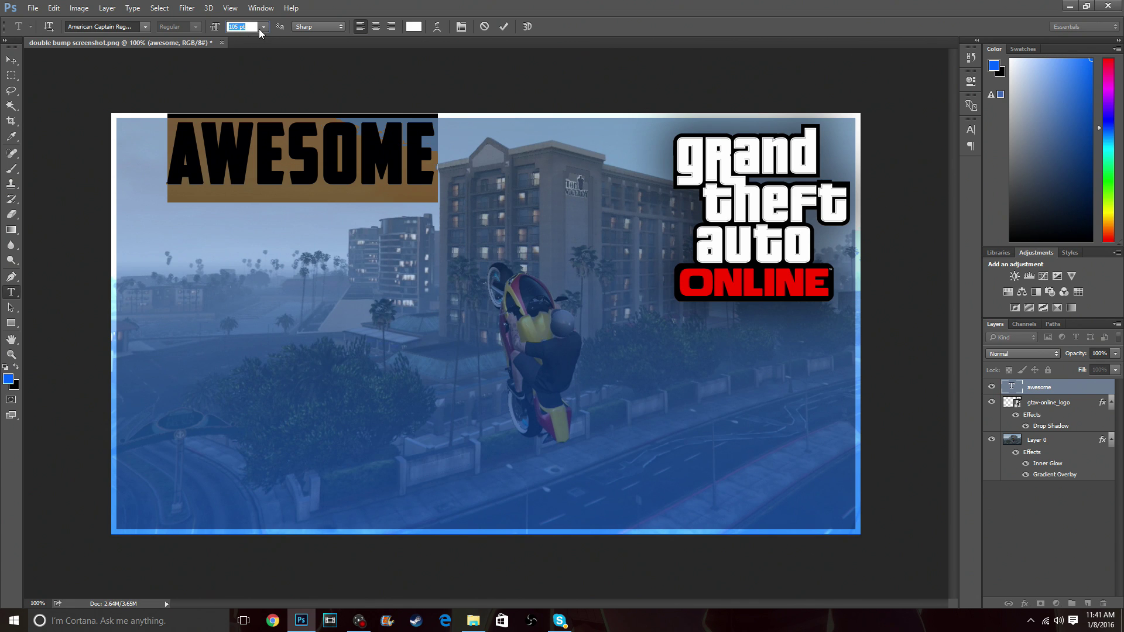
{"action": "key", "text": "Up"}
{"action": "key", "text": "Up"}
{"action": "key", "text": "Up"}
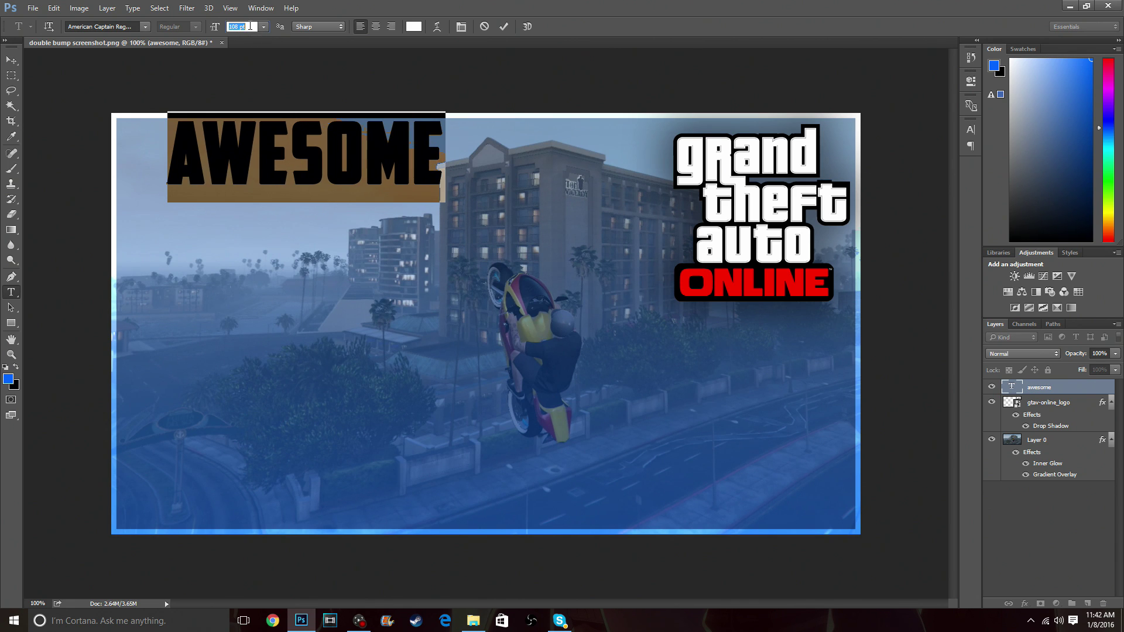
{"action": "key", "text": "Up"}
{"action": "key", "text": "Up"}
{"action": "key", "text": "Up"}
{"action": "key", "text": "Up"}
{"action": "key", "text": "Up"}
{"action": "key", "text": "Up"}
{"action": "key", "text": "Up"}
{"action": "key", "text": "Up"}
{"action": "key", "text": "Up"}
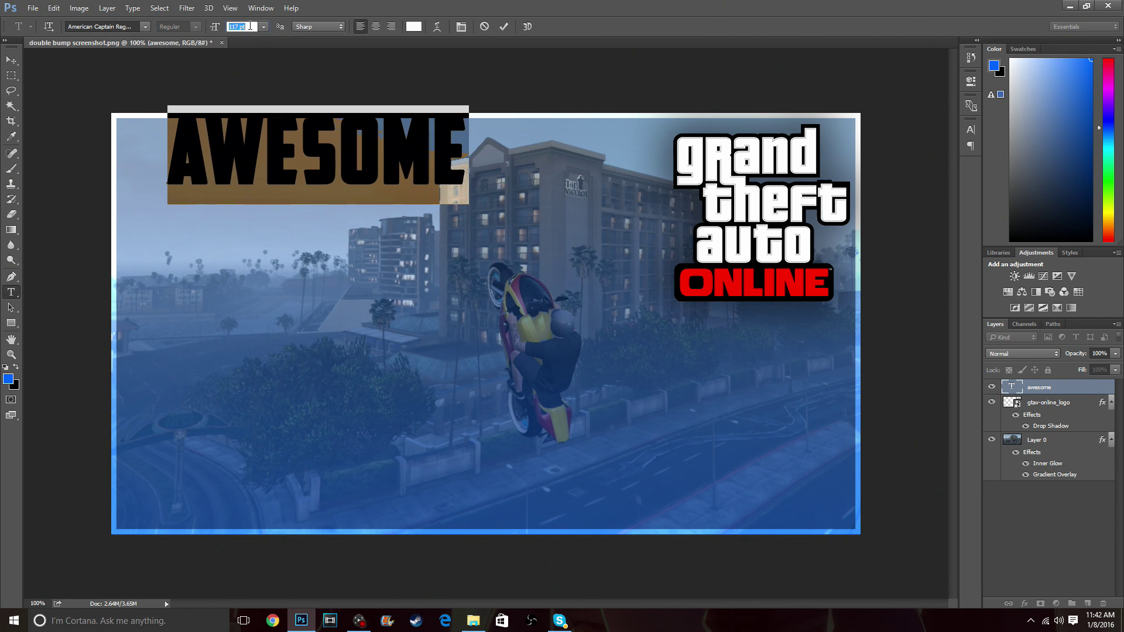
{"action": "key", "text": "Up"}
{"action": "key", "text": "Up"}
{"action": "key", "text": "Up"}
{"action": "key", "text": "Up"}
{"action": "key", "text": "Up"}
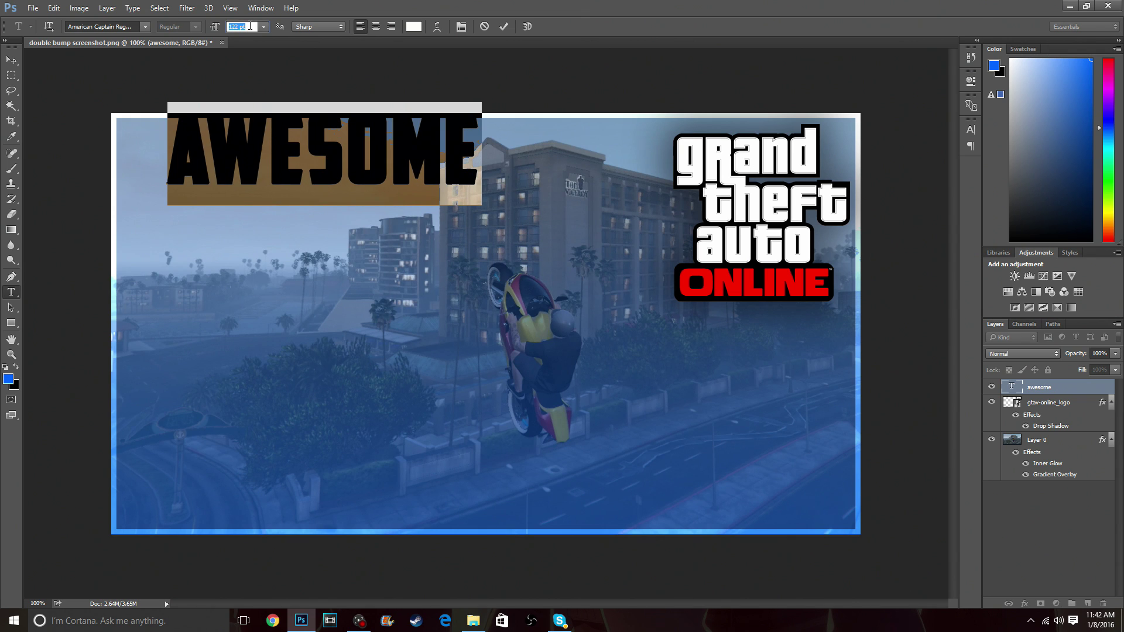
{"action": "key", "text": "Up"}
{"action": "key", "text": "Up"}
{"action": "key", "text": "Up"}
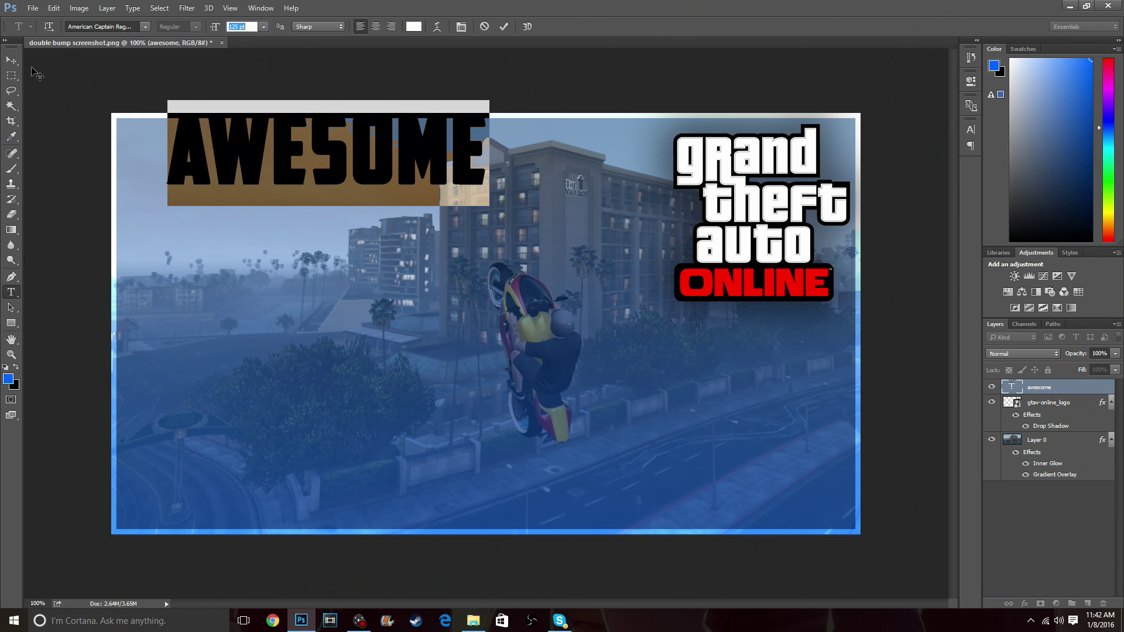
{"action": "left_click", "coordinate": [11, 60]}
{"action": "left_click_drag", "start_coordinate": [403, 143], "coordinate": [362, 158]}
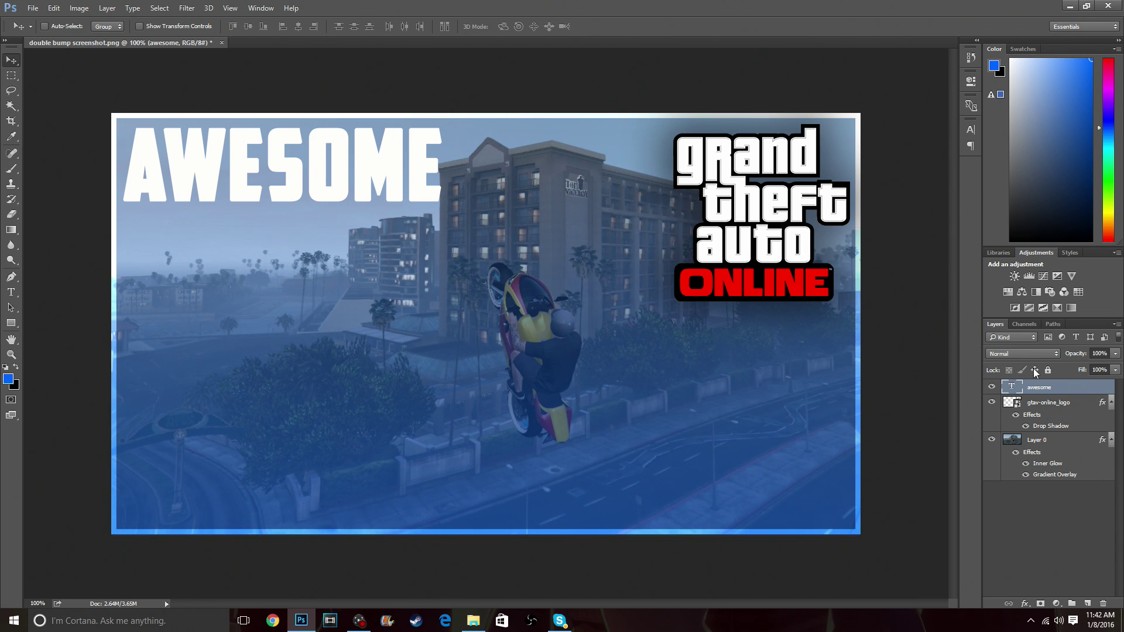
Give the awesome layer a 100% Gradient Overlay using the Orange, Yellow, Orange preset
{"action": "double_click", "coordinate": [1065, 391]}
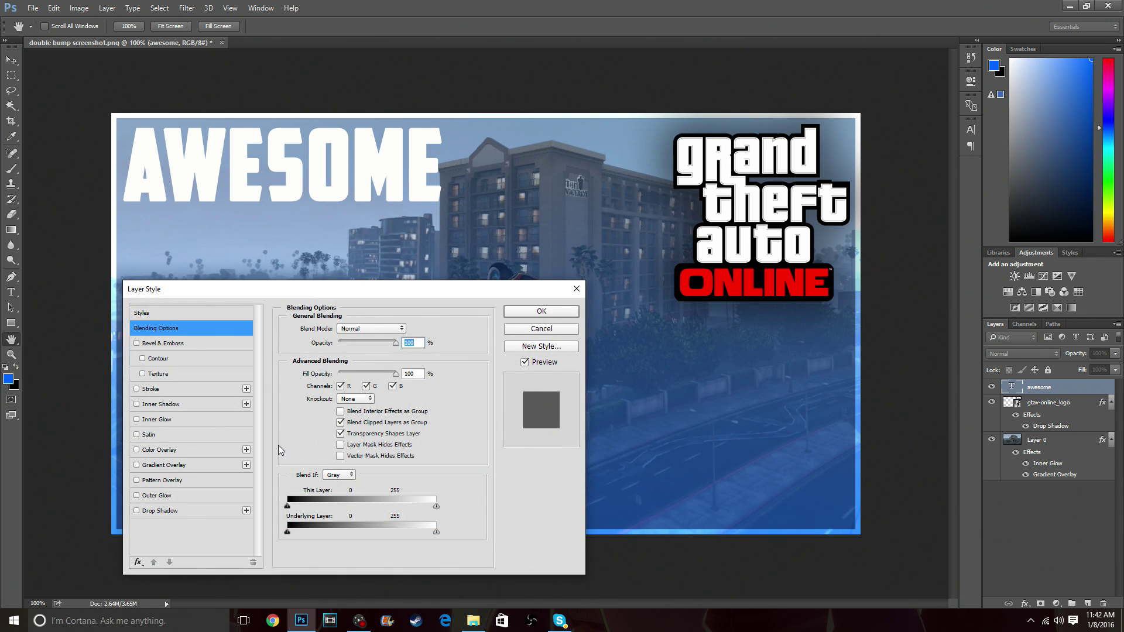
{"action": "left_click", "coordinate": [137, 465]}
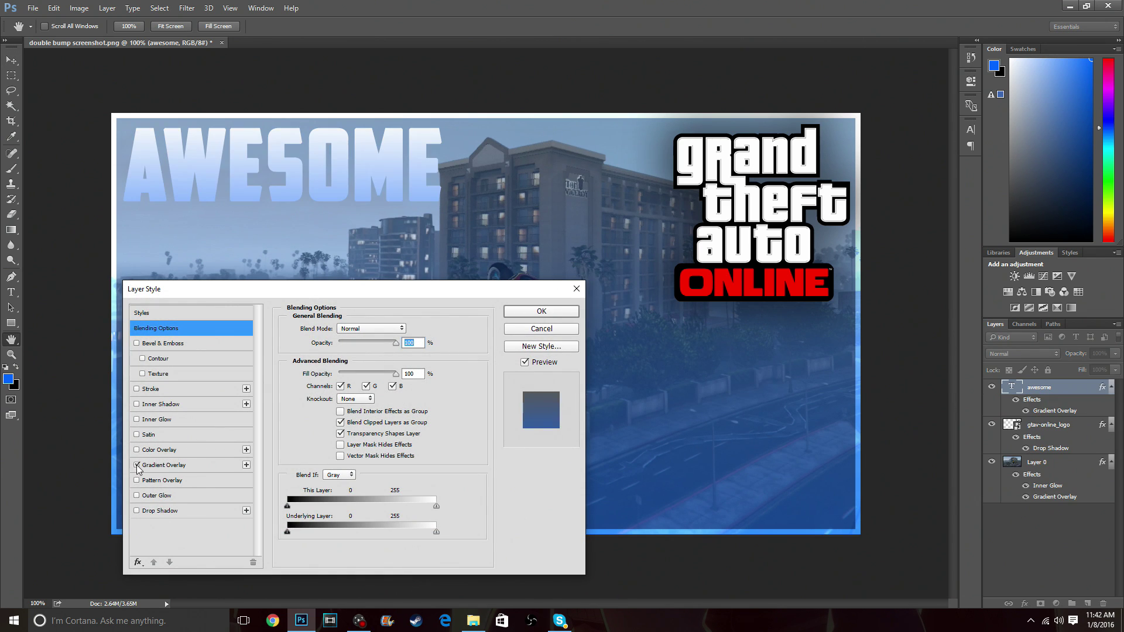
{"action": "left_click", "coordinate": [176, 465]}
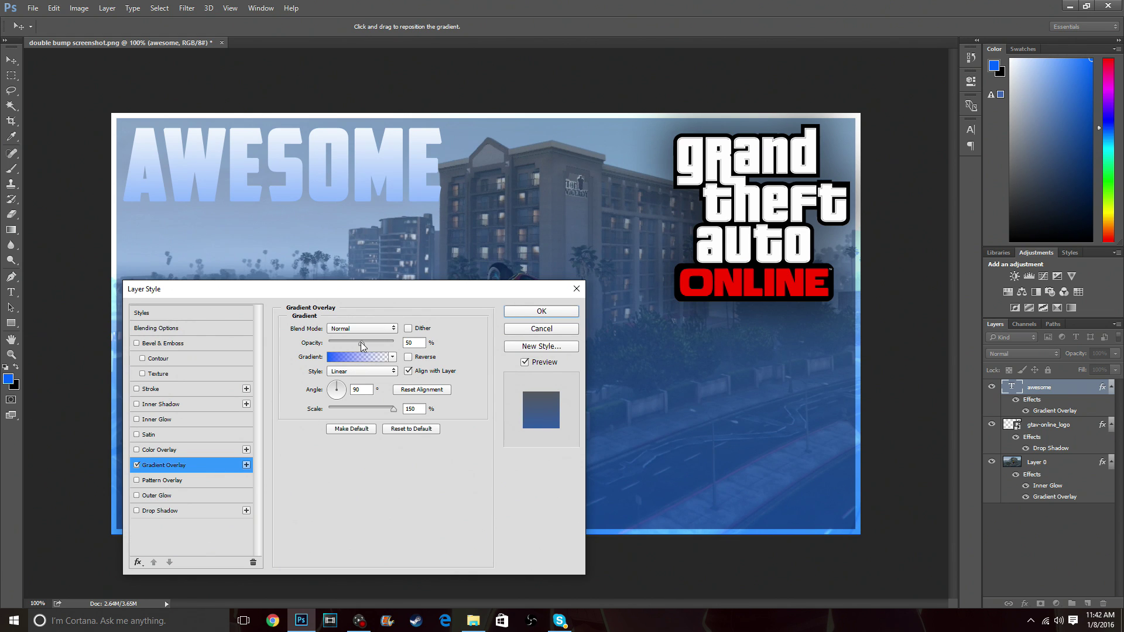
{"action": "left_click_drag", "start_coordinate": [362, 344], "coordinate": [397, 344]}
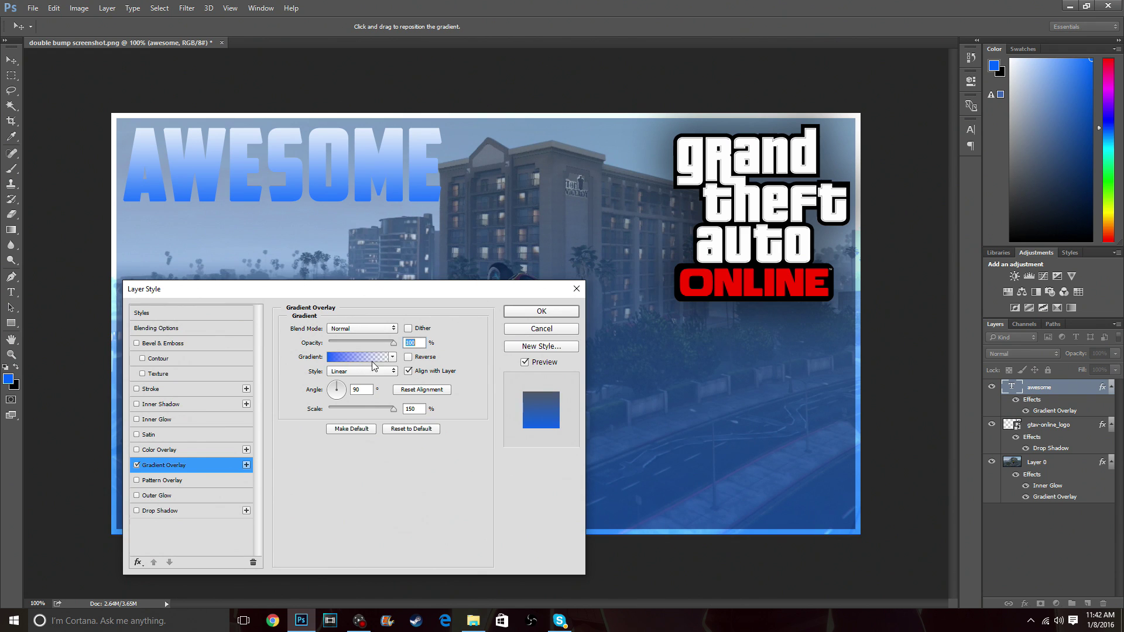
{"action": "left_click", "coordinate": [372, 357]}
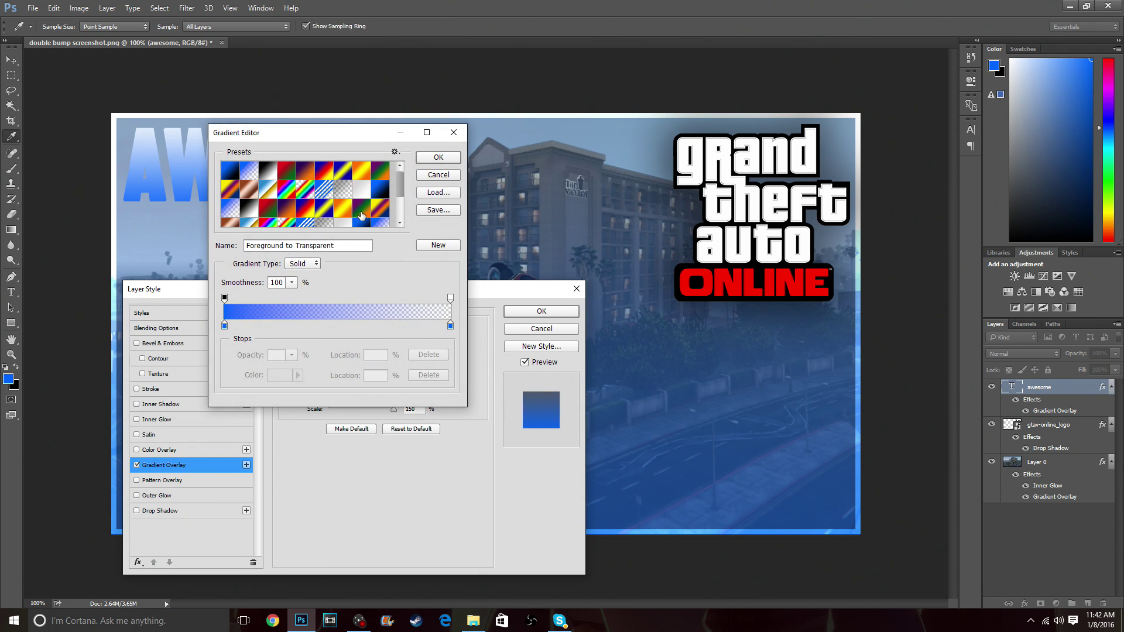
{"action": "left_click", "coordinate": [359, 172]}
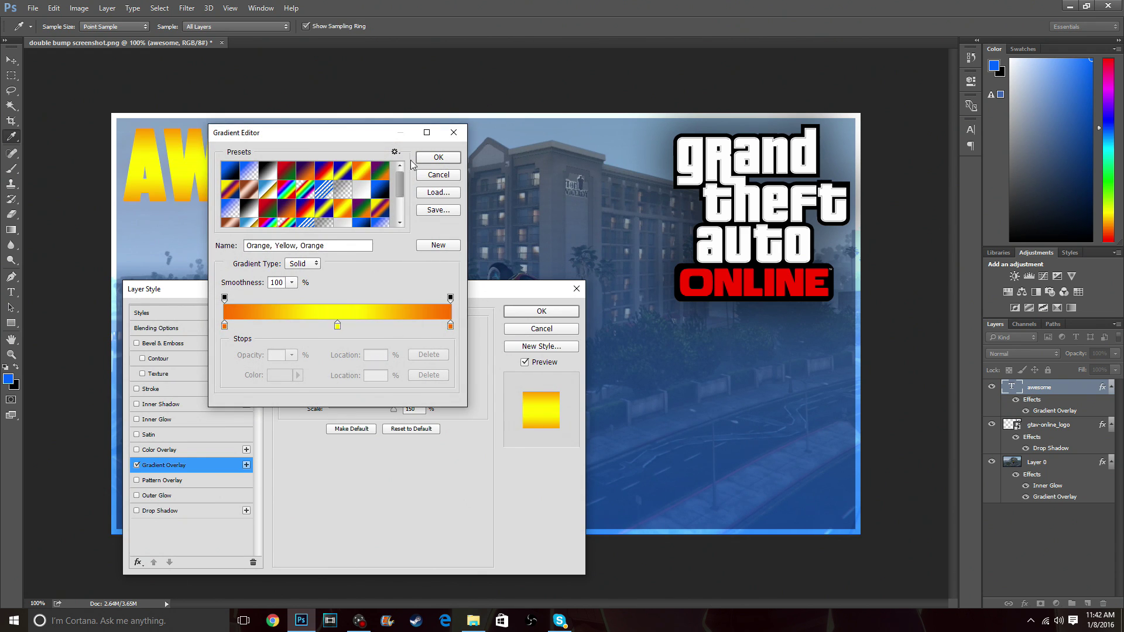
{"action": "left_click", "coordinate": [438, 157]}
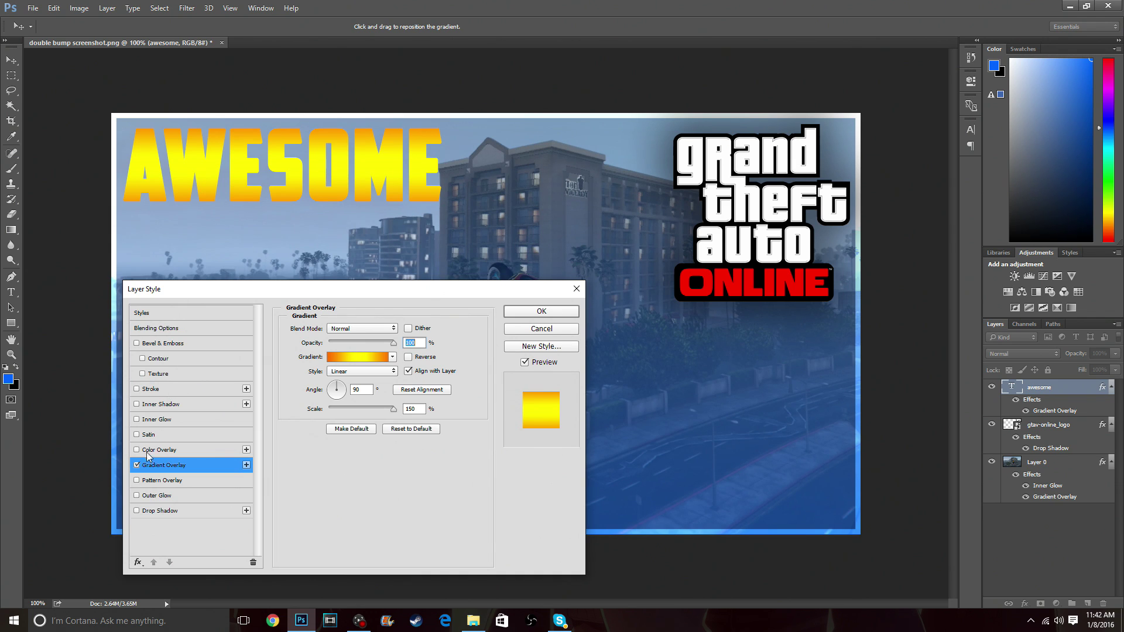
Give the AWESOME title a black drop shadow at 100% opacity with adjusted spread and size
{"action": "left_click", "coordinate": [138, 511]}
{"action": "left_click", "coordinate": [181, 511]}
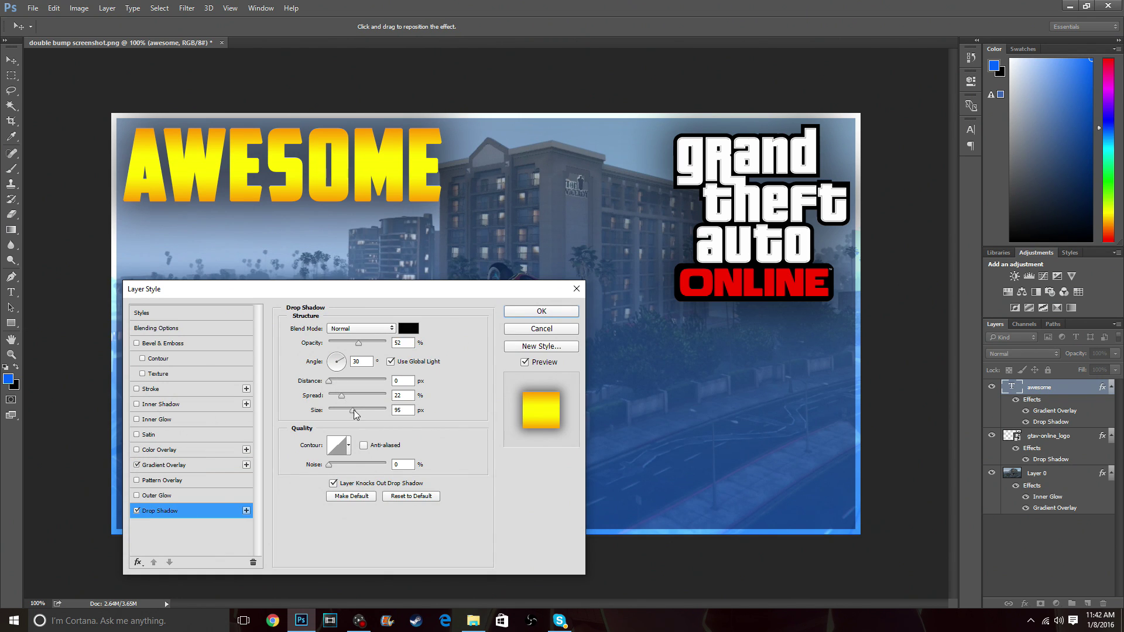
{"action": "mouse_move", "coordinate": [354, 409]}
{"action": "left_mouse_down"}
{"action": "mouse_move", "coordinate": [335, 414]}
{"action": "mouse_move", "coordinate": [342, 395]}
{"action": "mouse_move", "coordinate": [376, 400]}
{"action": "mouse_move", "coordinate": [345, 400]}
{"action": "left_mouse_up"}
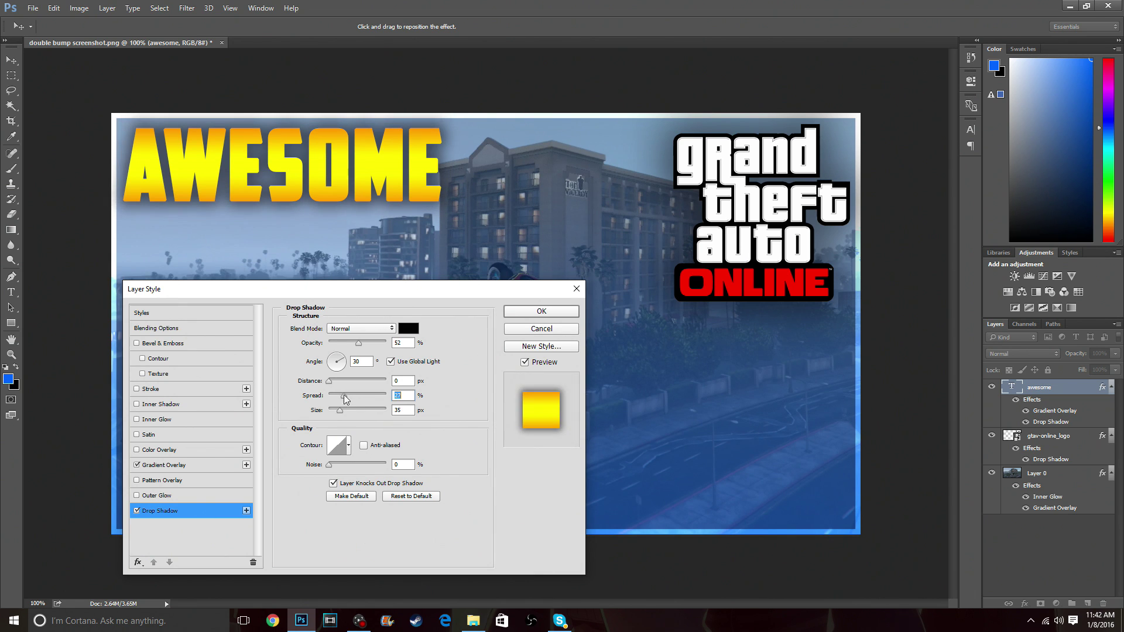
{"action": "left_click_drag", "start_coordinate": [359, 343], "coordinate": [436, 355]}
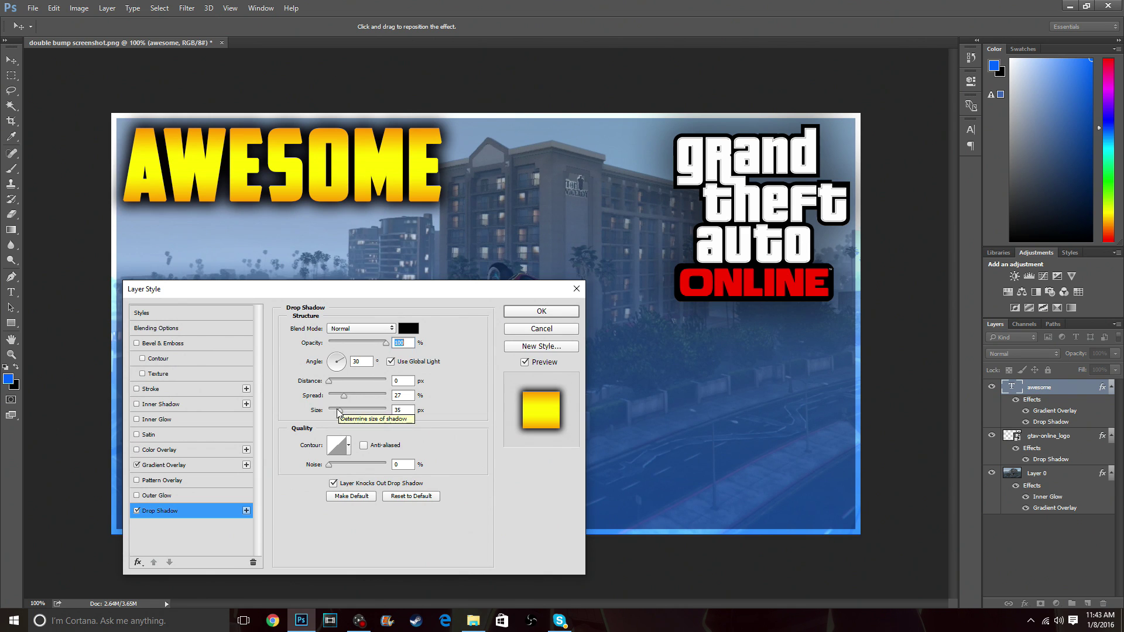
{"action": "mouse_move", "coordinate": [340, 411]}
{"action": "left_mouse_down"}
{"action": "mouse_move", "coordinate": [350, 415]}
{"action": "mouse_move", "coordinate": [356, 398]}
{"action": "mouse_move", "coordinate": [341, 396]}
{"action": "mouse_move", "coordinate": [339, 411]}
{"action": "left_mouse_up"}
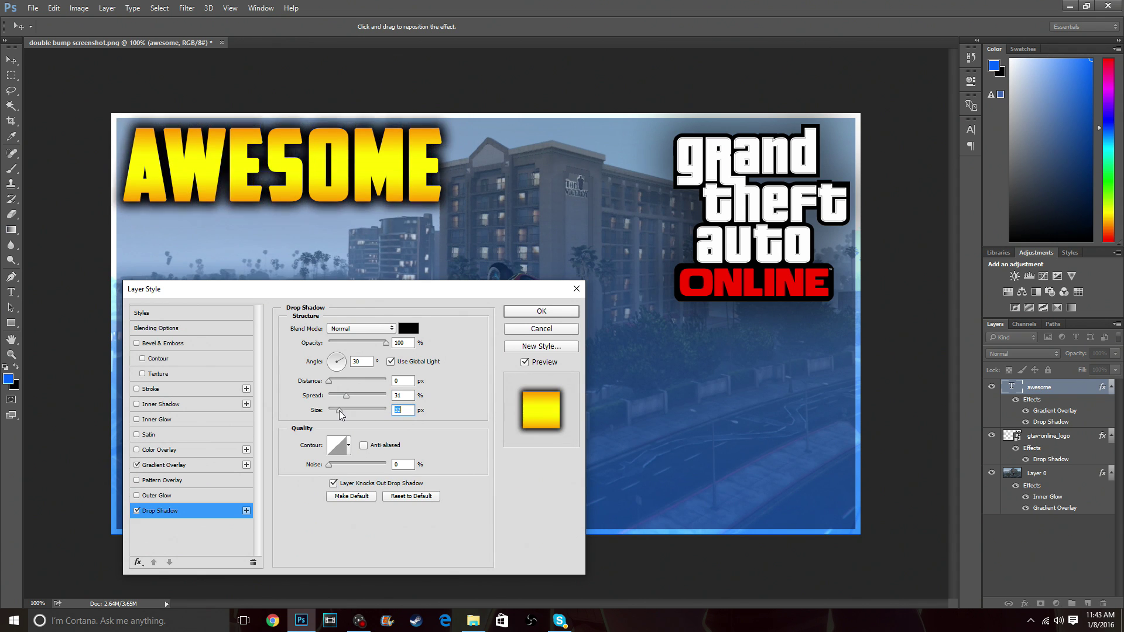
{"action": "left_click", "coordinate": [520, 314]}
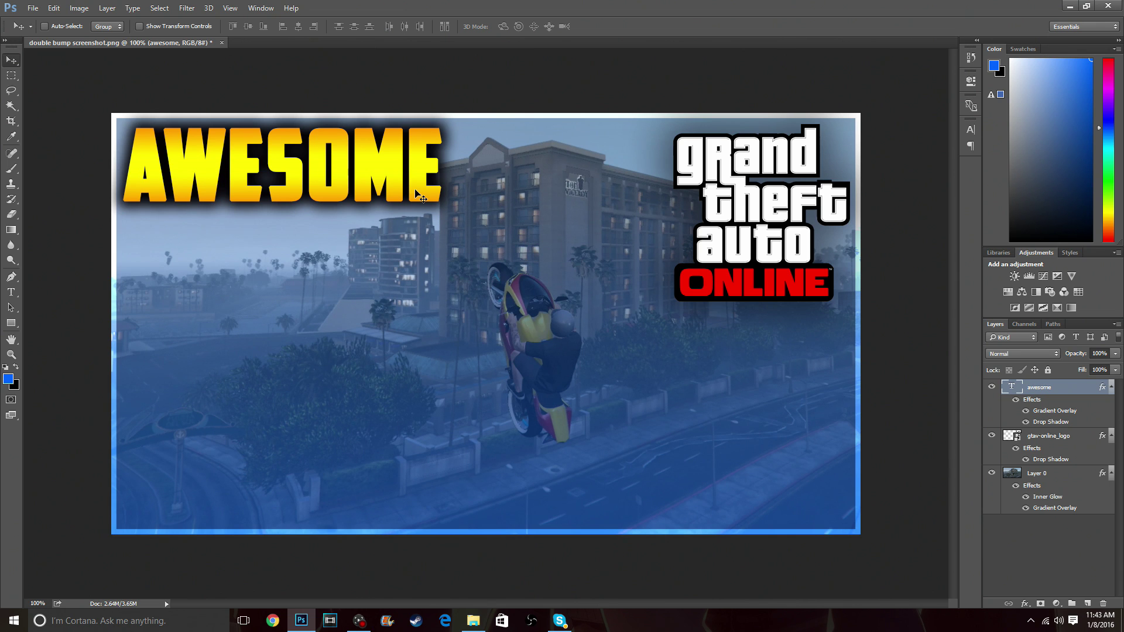
Save the thumbnail as 'double bump screenshot THUMBNAIL.psd', accepting the Photoshop format options
{"action": "left_click", "coordinate": [32, 8]}
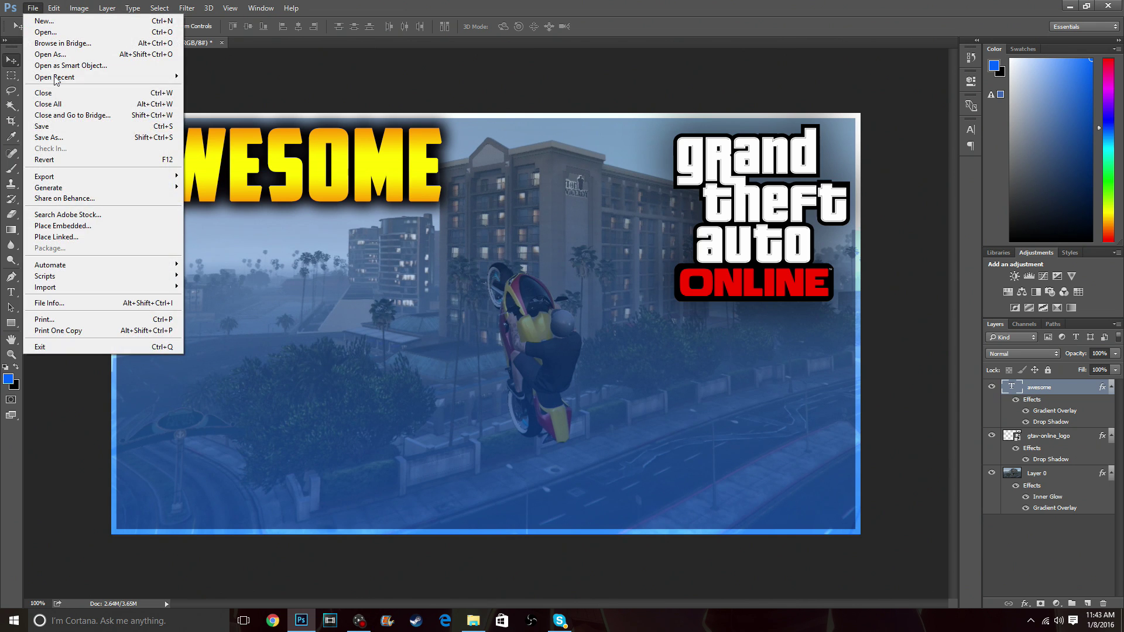
{"action": "left_click", "coordinate": [65, 137]}
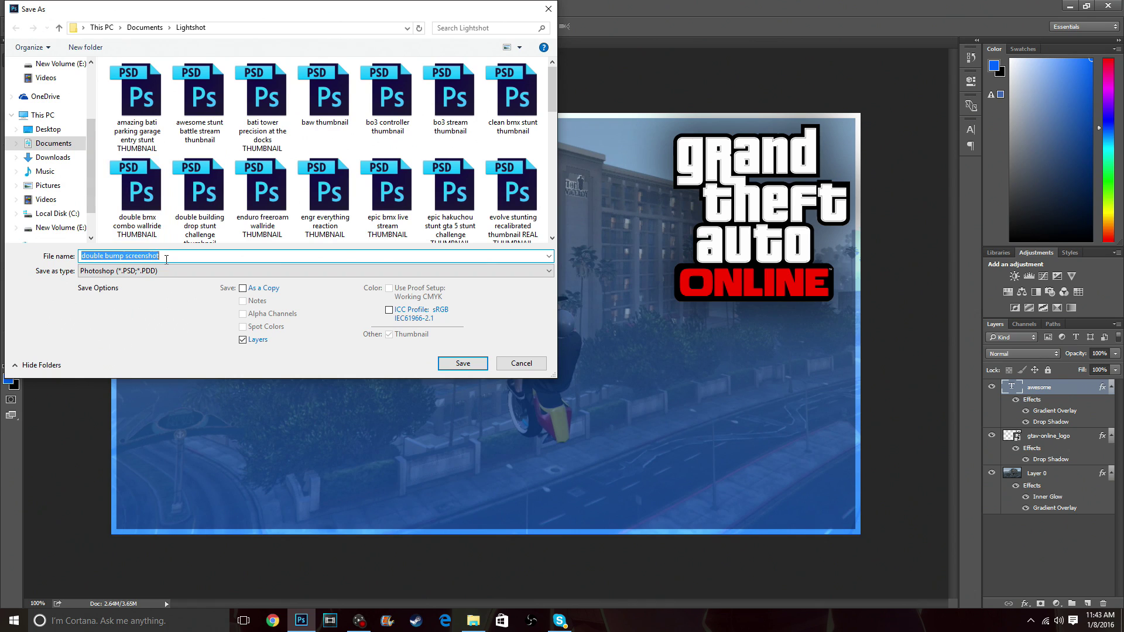
{"action": "left_click", "coordinate": [169, 257]}
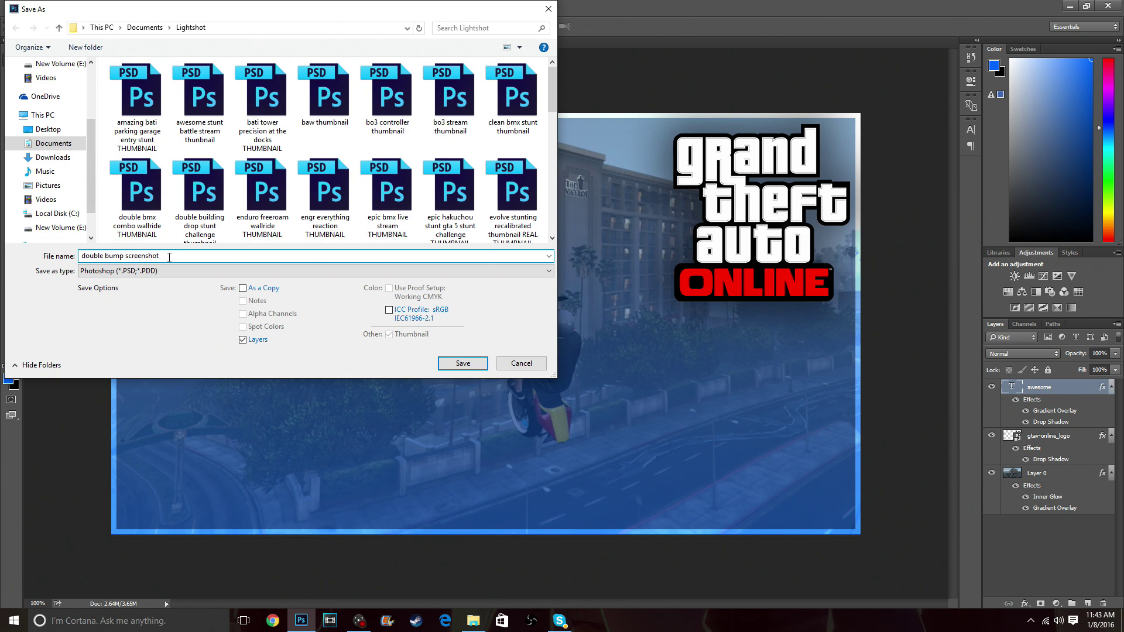
{"action": "type", "text": "THUMBNAIL"}
{"action": "left_click", "coordinate": [471, 363]}
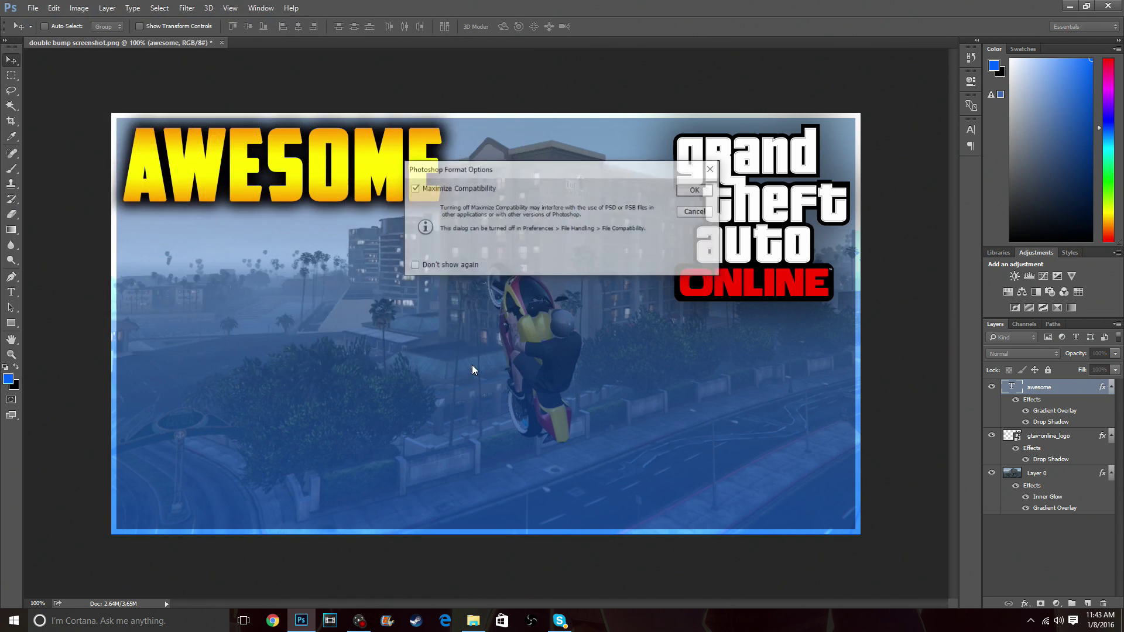
{"action": "left_click", "coordinate": [711, 191]}
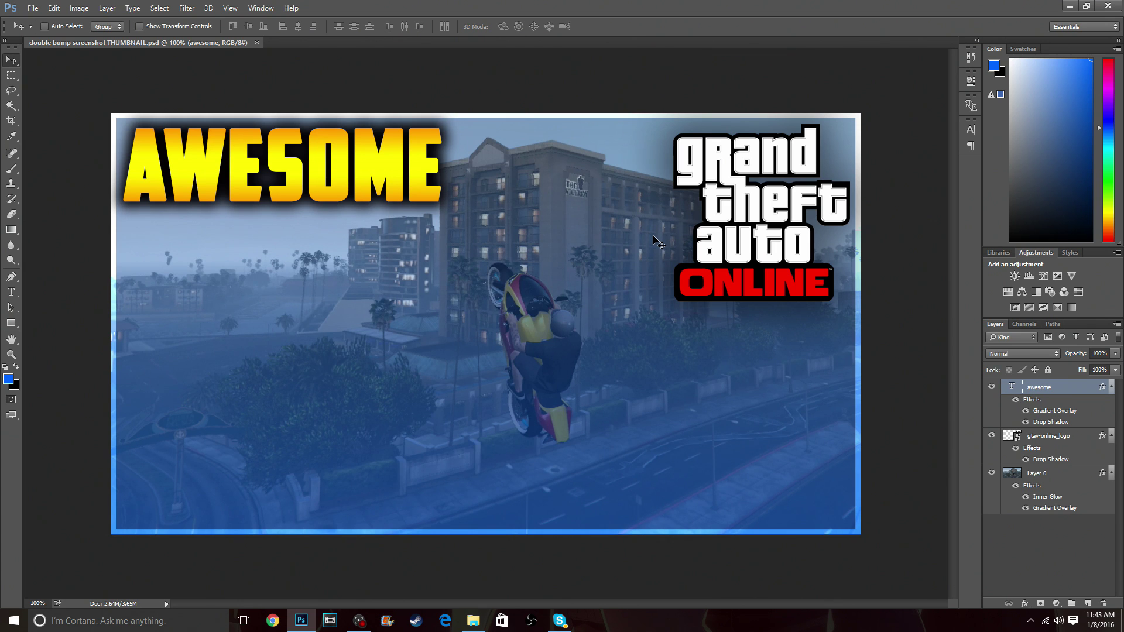
Quick-export 'double bump screenshot THUMBNAIL' as a PNG into the Lightshot folder and verify it there
{"action": "left_click", "coordinate": [33, 8]}
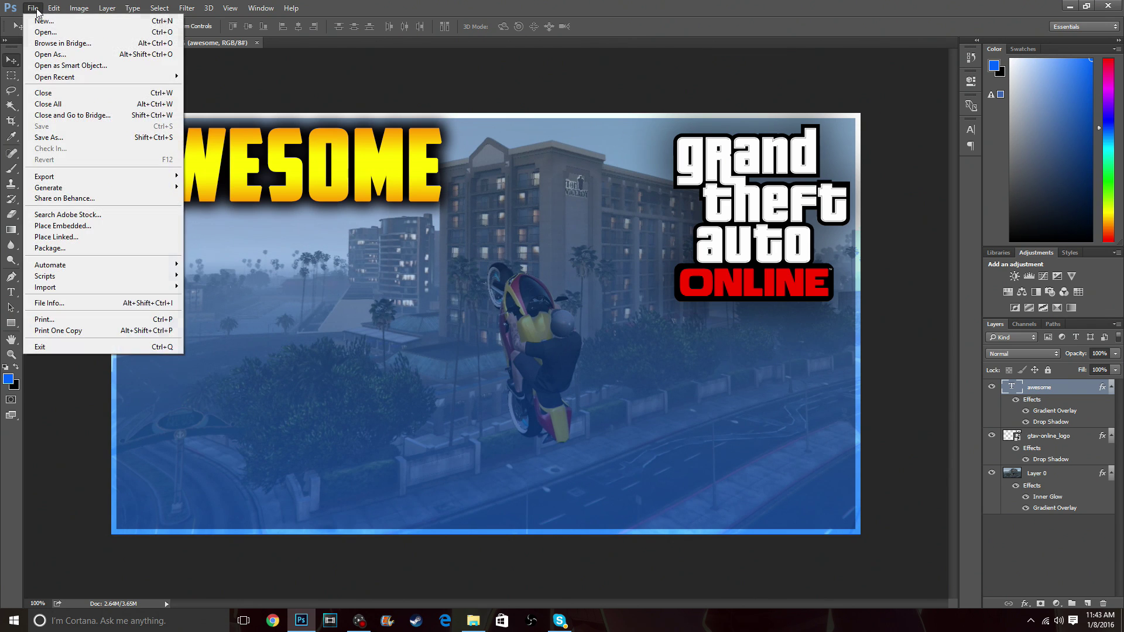
{"action": "mouse_move", "coordinate": [75, 175]}
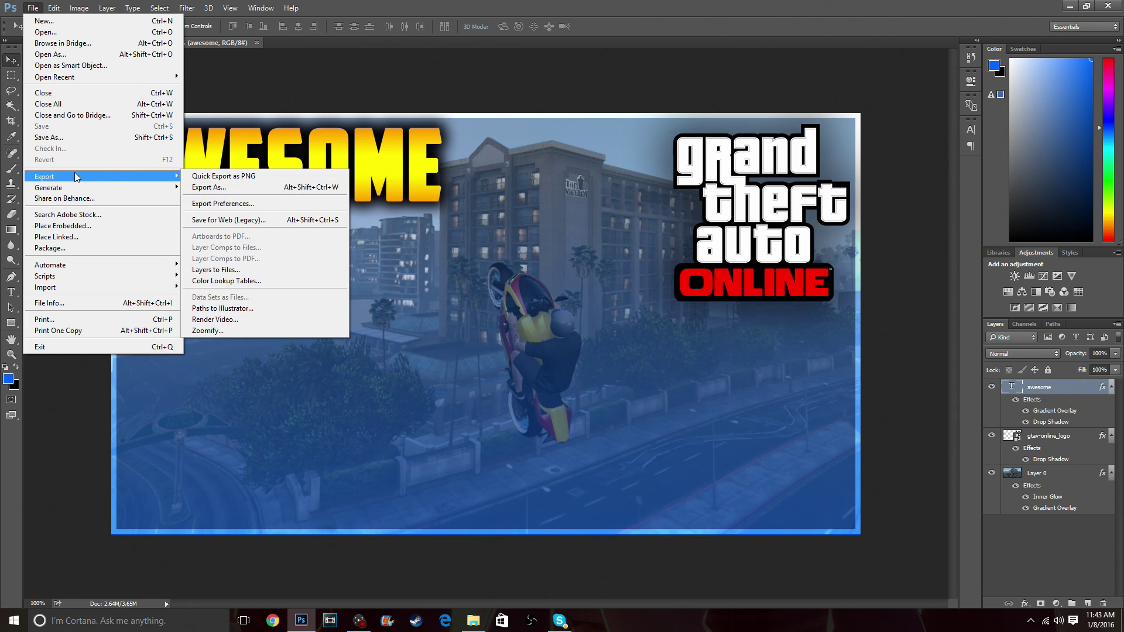
{"action": "left_click", "coordinate": [189, 175]}
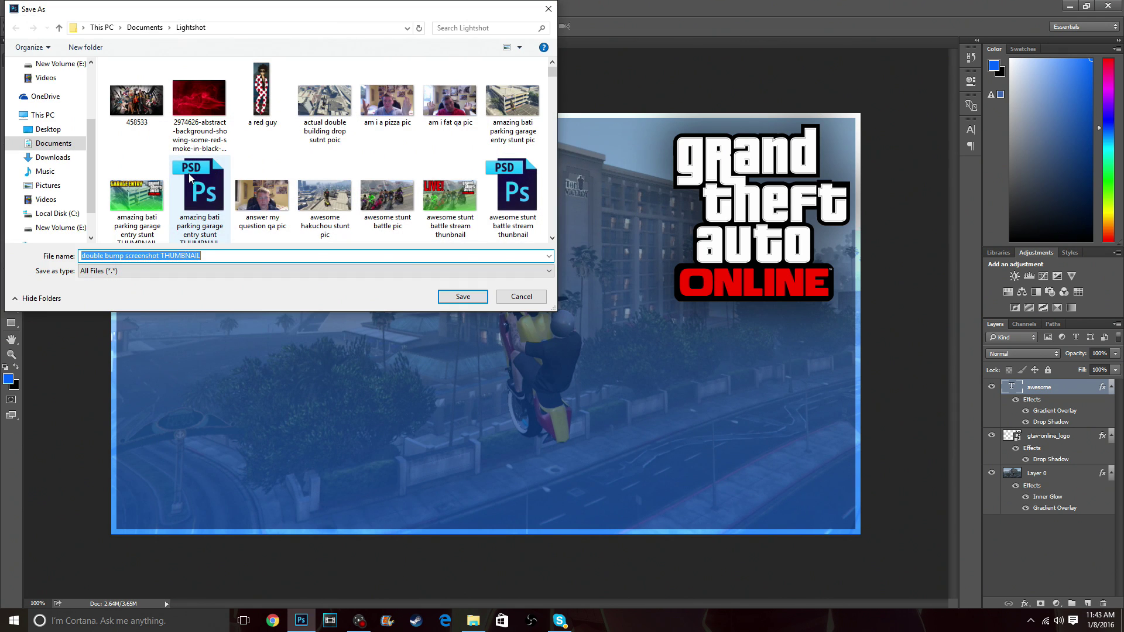
{"action": "left_click", "coordinate": [212, 256]}
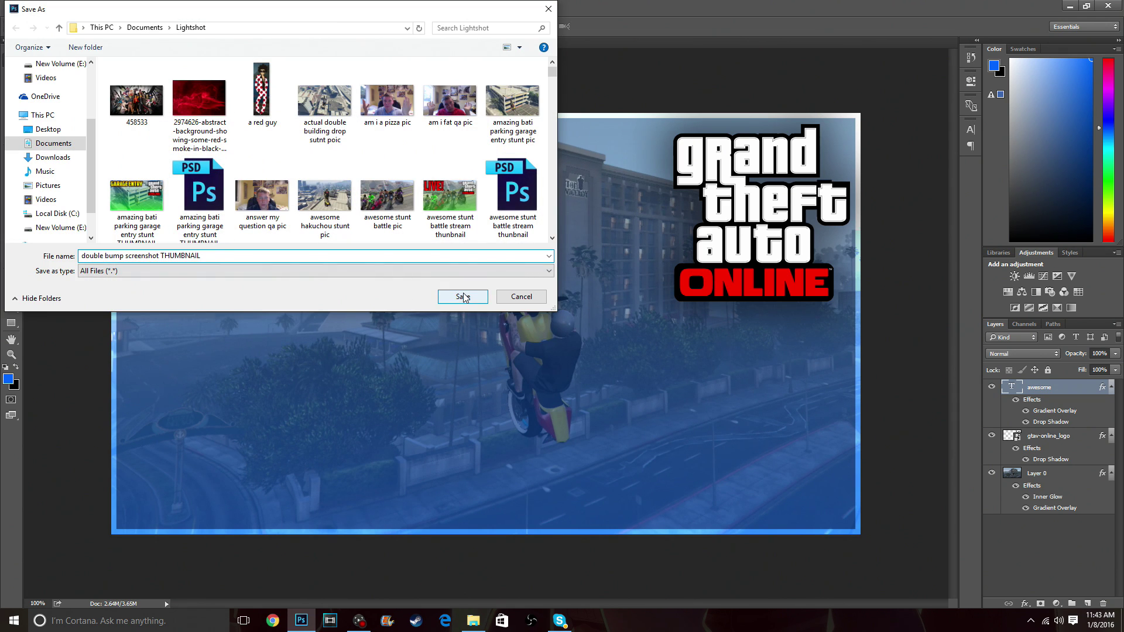
{"action": "left_click", "coordinate": [462, 297]}
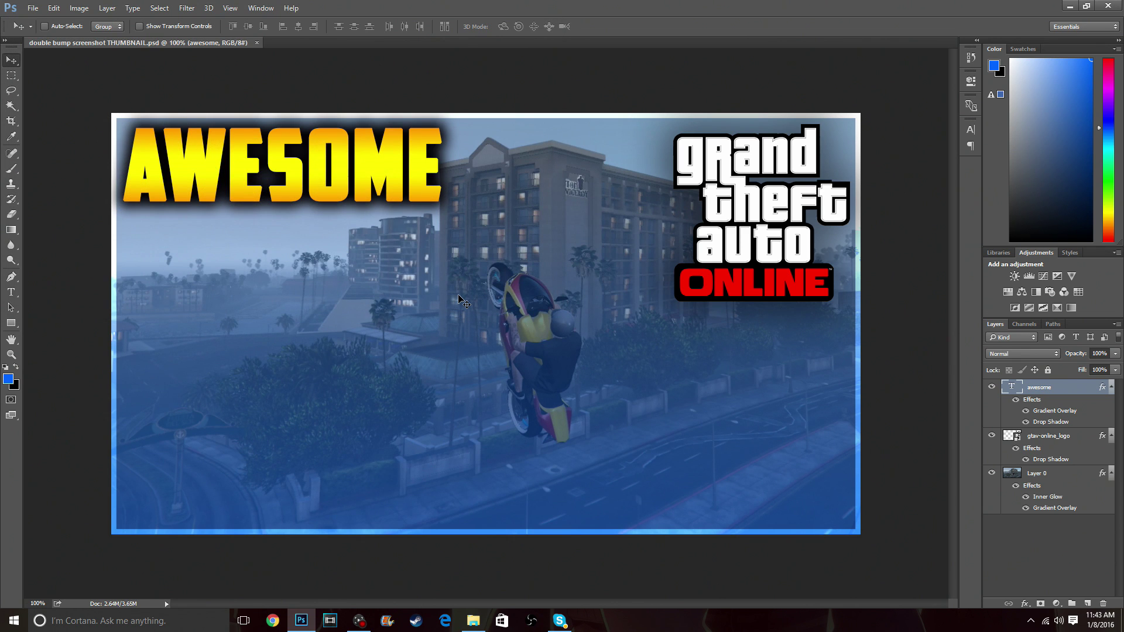
{"action": "key", "text": "alt+Tab"}
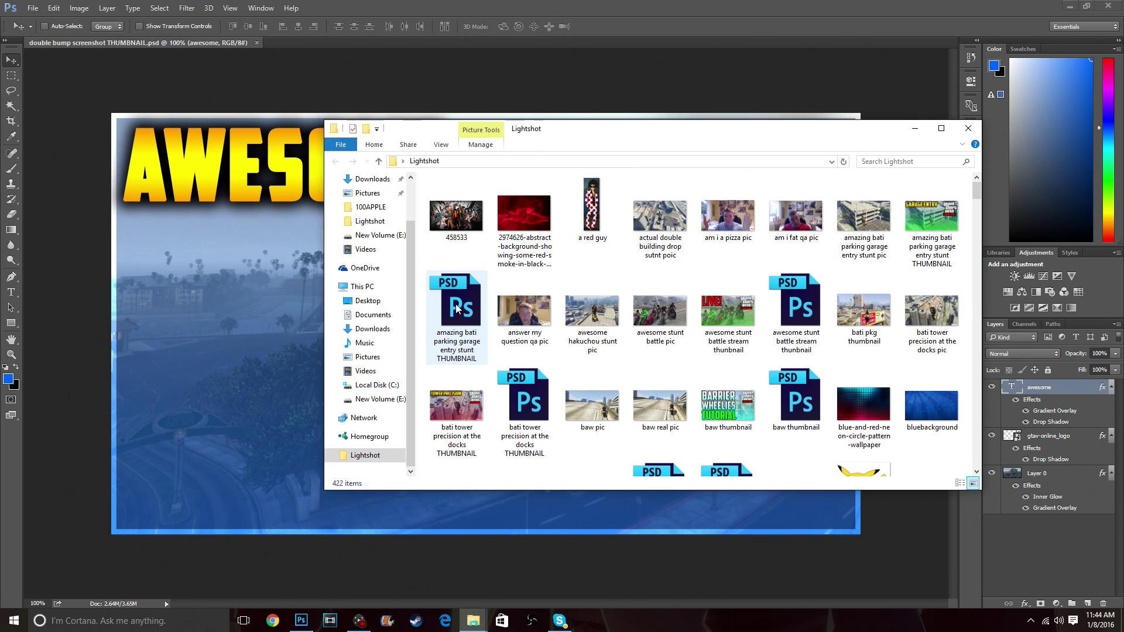
{"action": "left_click", "coordinate": [968, 130]}
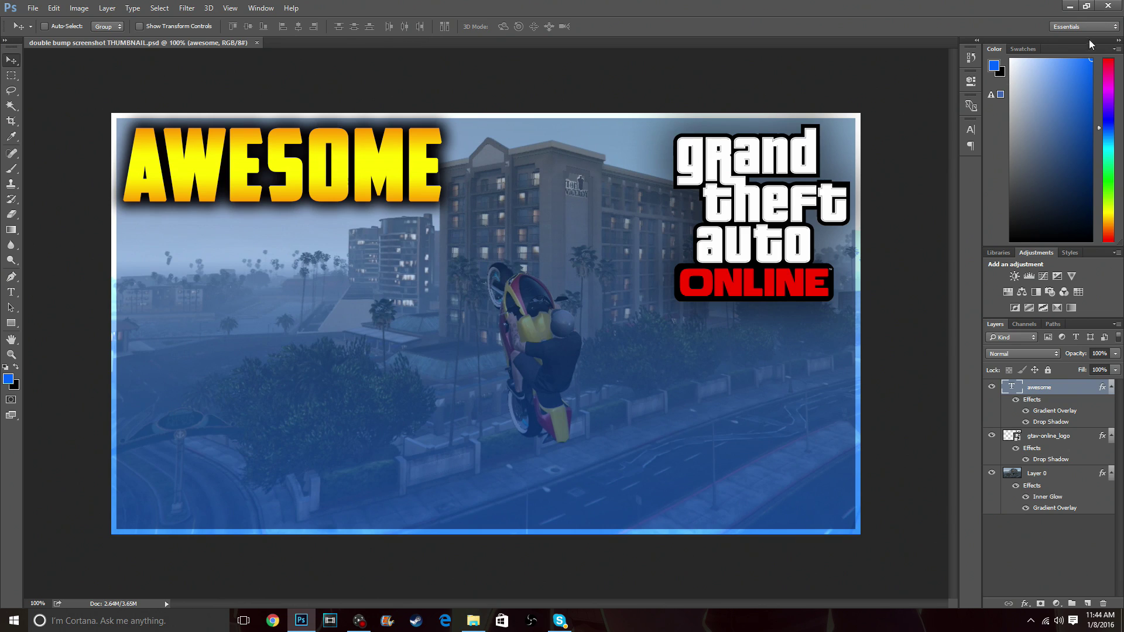
Minimize Photoshop and close the Downloads Explorer window, leaving the bare desktop
{"action": "left_click", "coordinate": [1069, 6]}
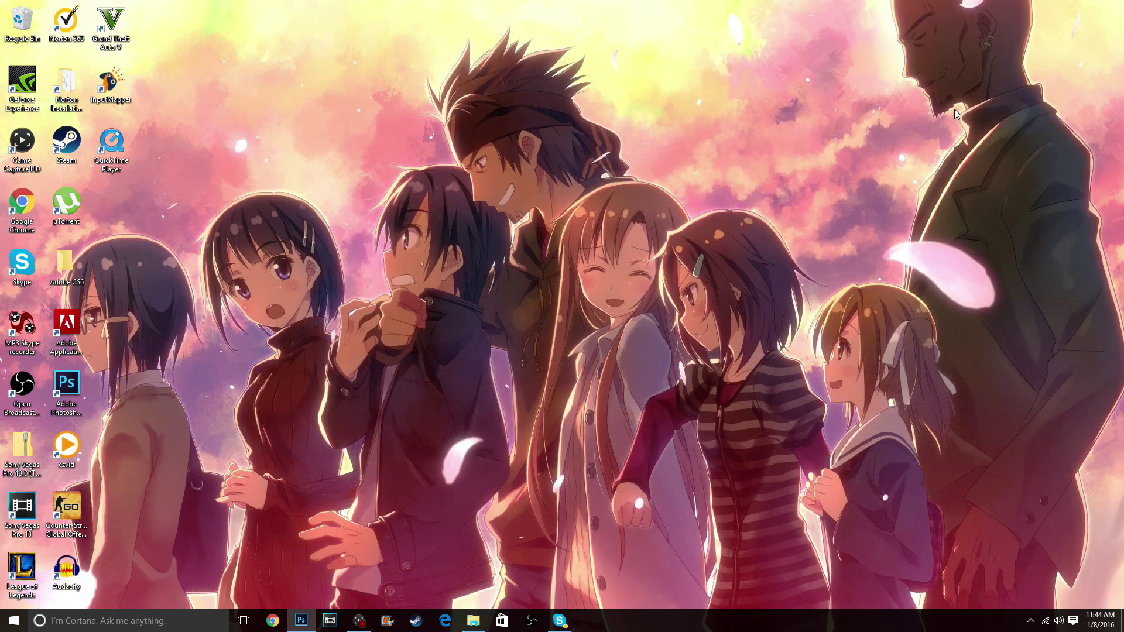
{"action": "left_click", "coordinate": [953, 113]}
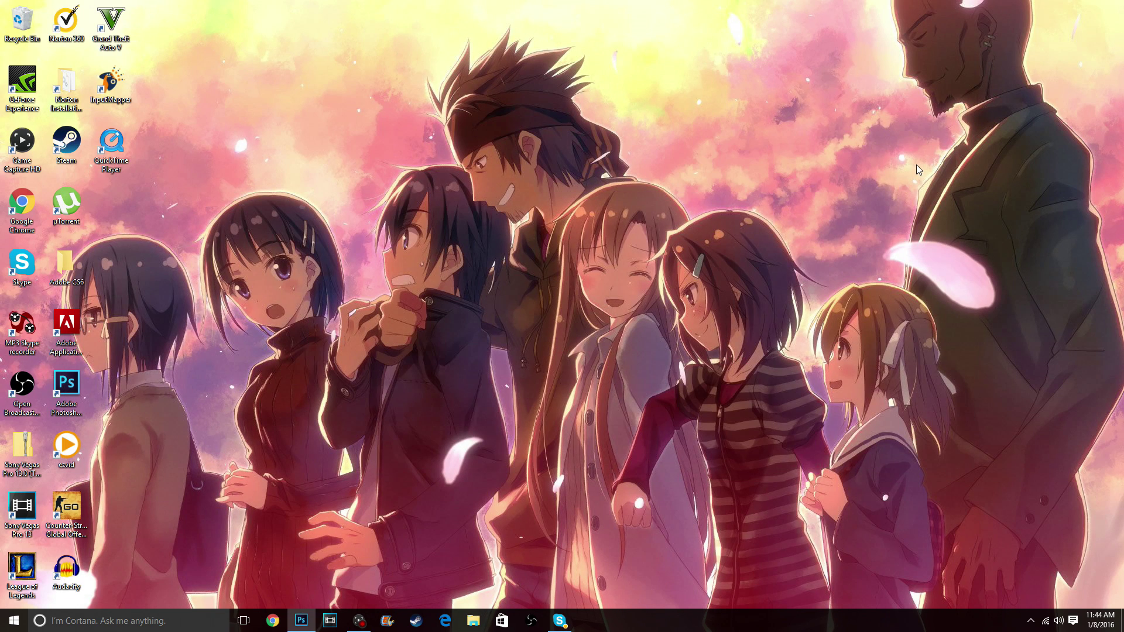